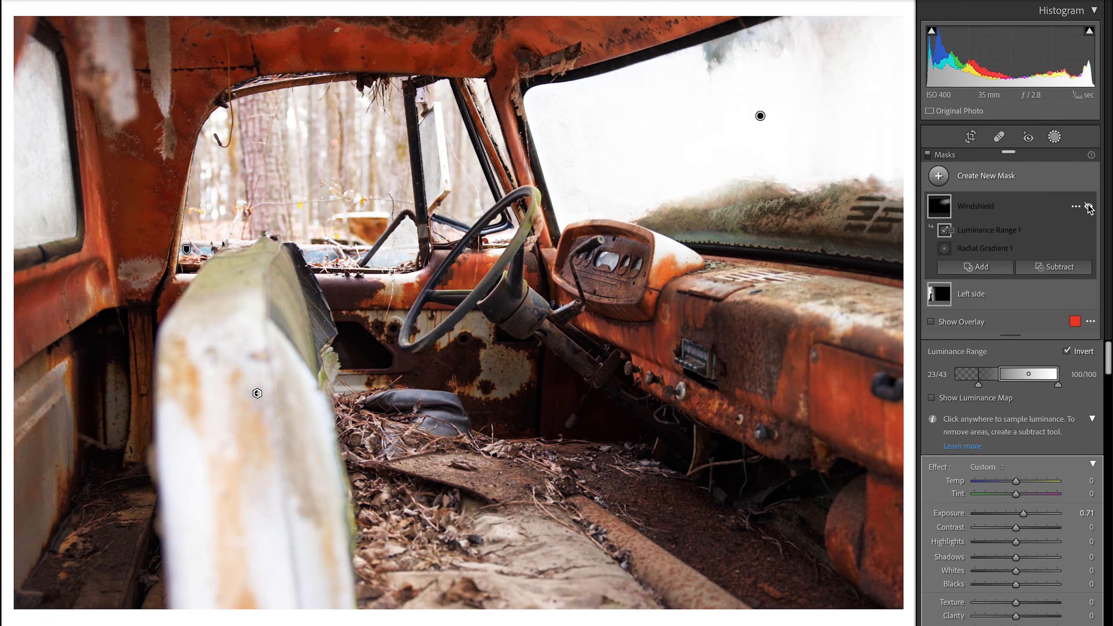
# - Compare the photo with and without the Windshield mask's adjustment
pyautogui.click(1089, 207)
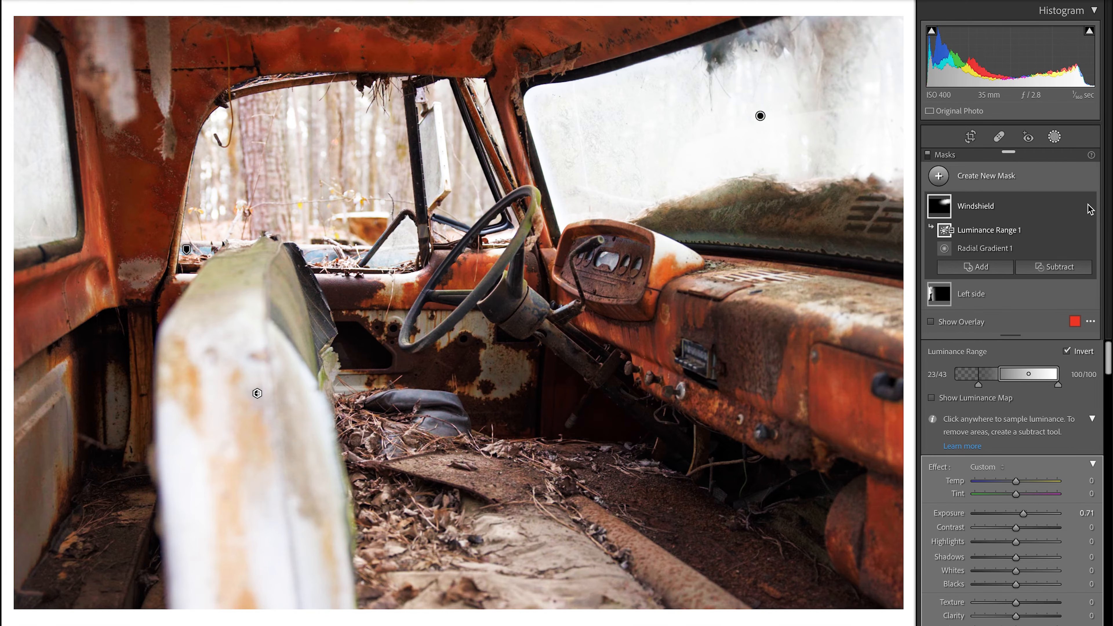
pyautogui.click(1089, 207)
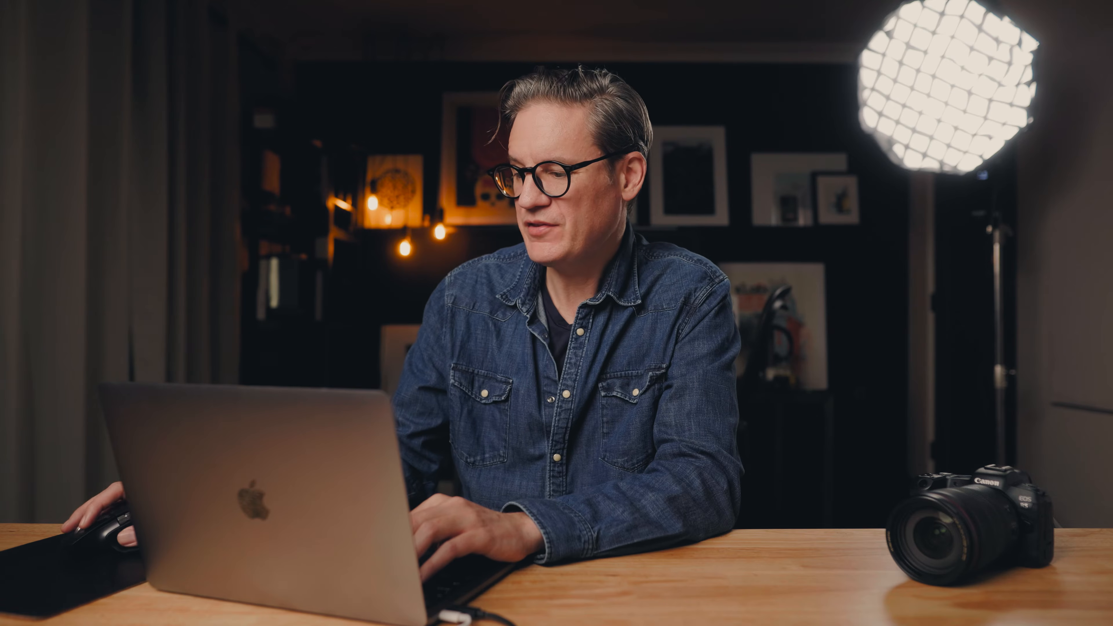
# - Create a radial gradient mask named Wheel around the steering wheel, subtract a luminance range from it, and set its exposure to 0.14
pyautogui.click(996, 180)
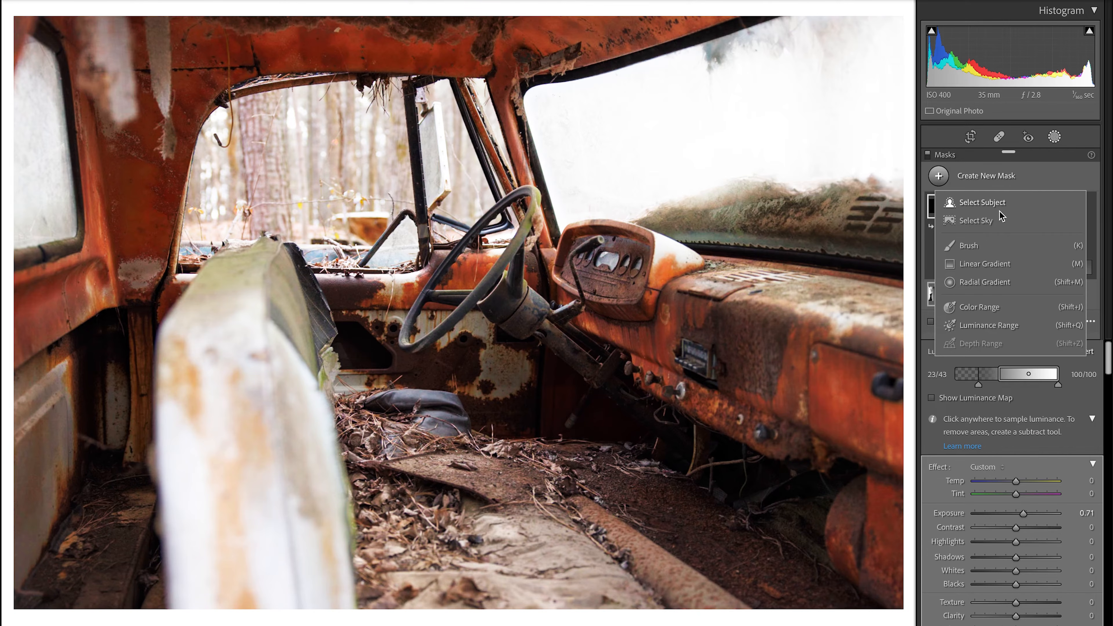
pyautogui.click(985, 282)
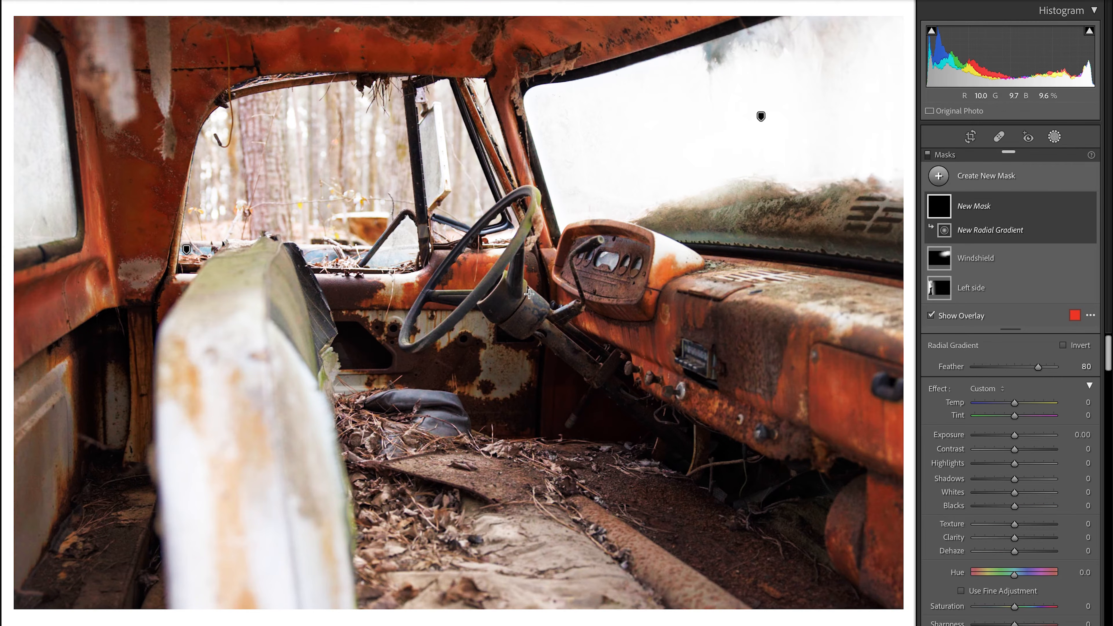
pyautogui.moveTo(568, 302); pyautogui.dragTo(651, 355)
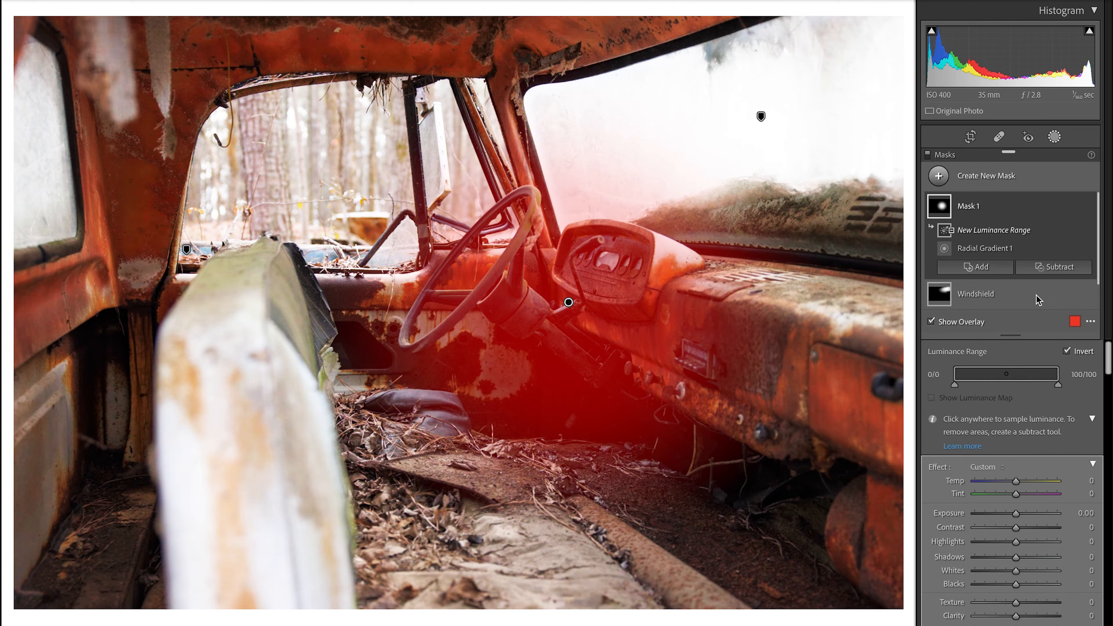
pyautogui.moveTo(1056, 375); pyautogui.dragTo(1031, 377)
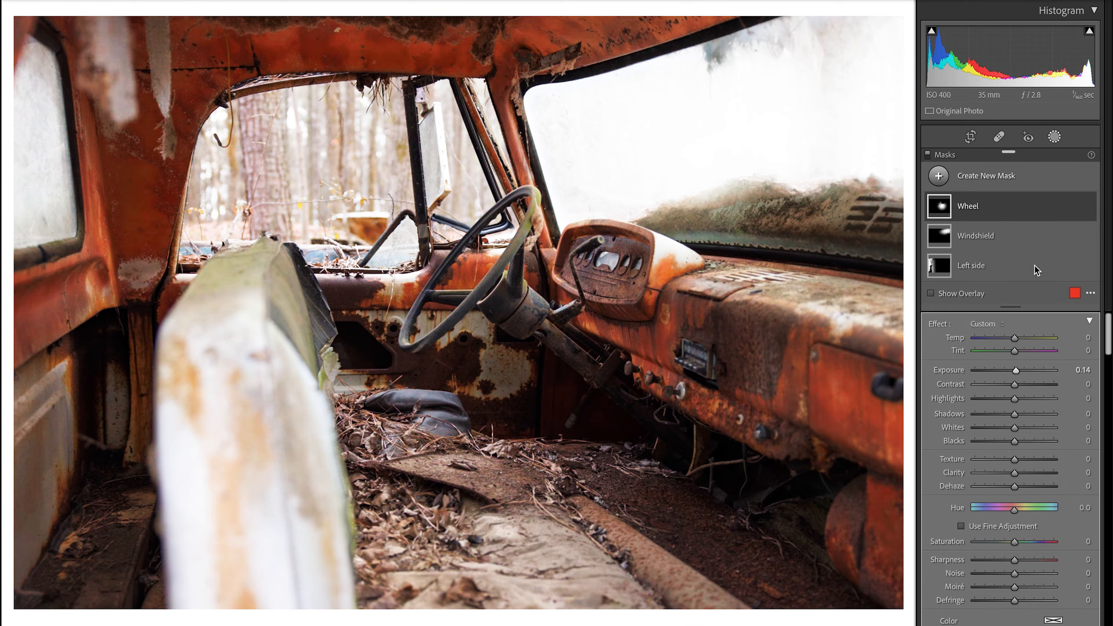
# - Compare the photo with and without the Wheel mask's adjustment
pyautogui.click(1088, 208)
pyautogui.click(1089, 208)
pyautogui.click(1088, 208)
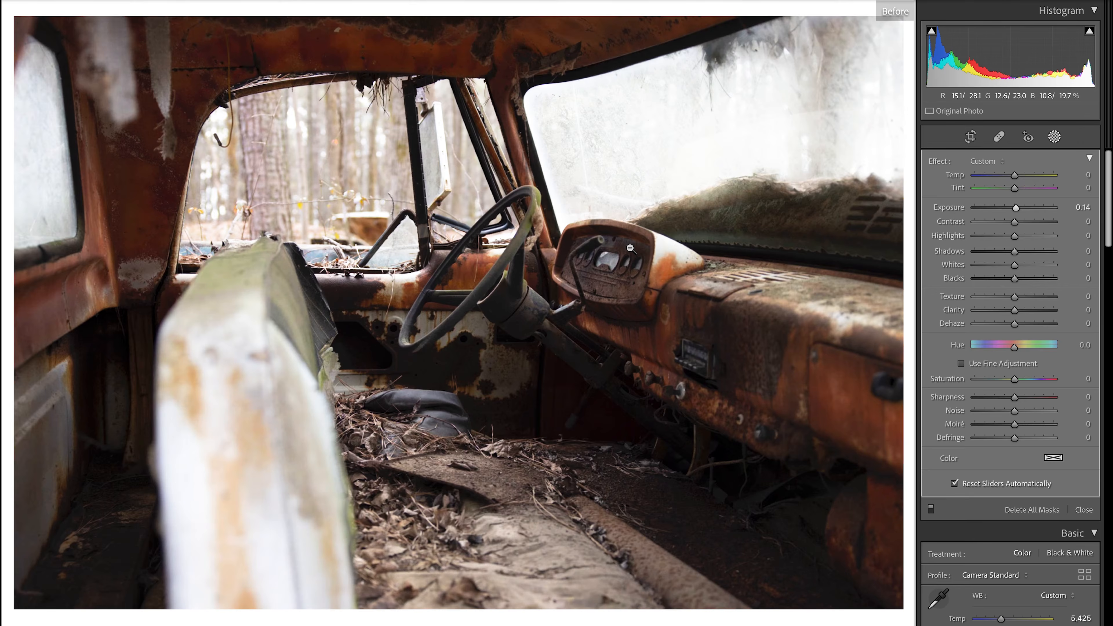
# - Compare the edited photo with the original and with all masks switched off
pyautogui.press('\\')
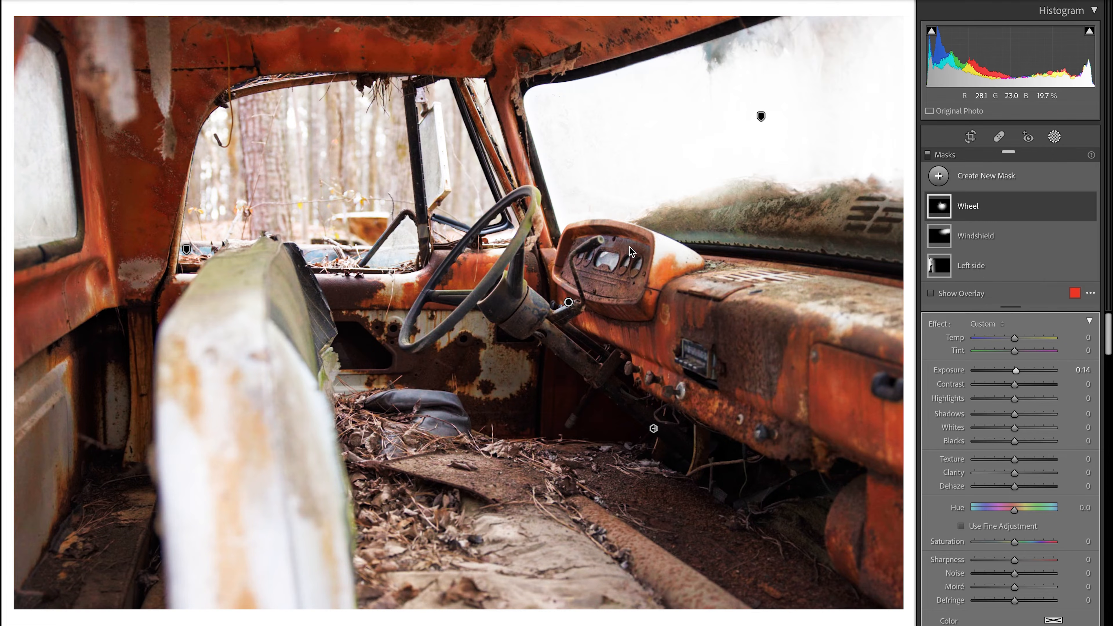
pyautogui.click(927, 155)
pyautogui.click(927, 155)
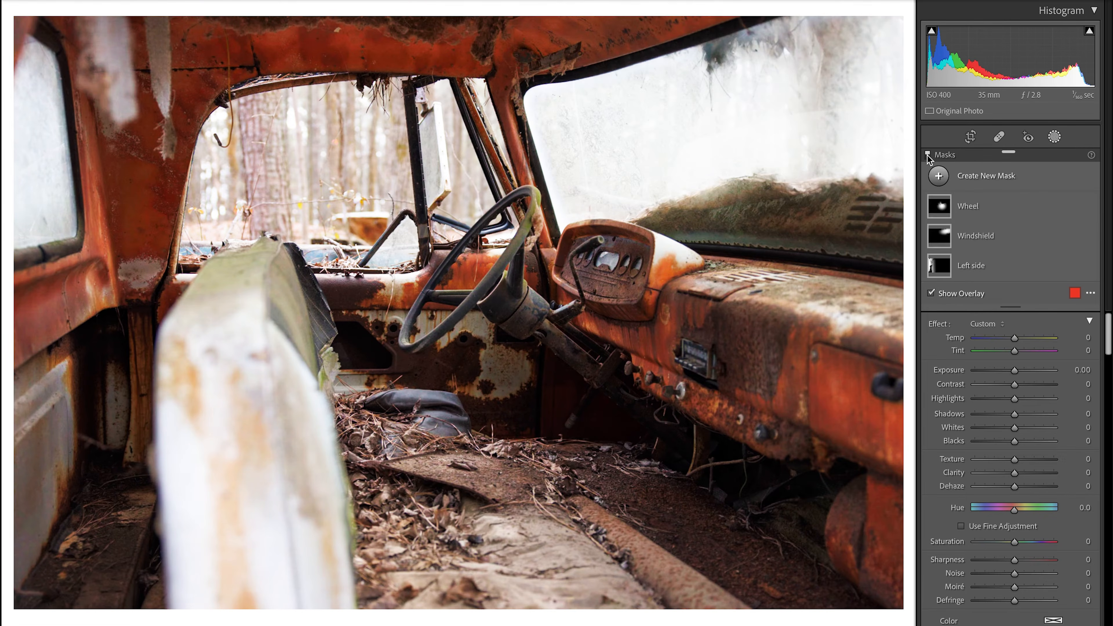
pyautogui.click(927, 154)
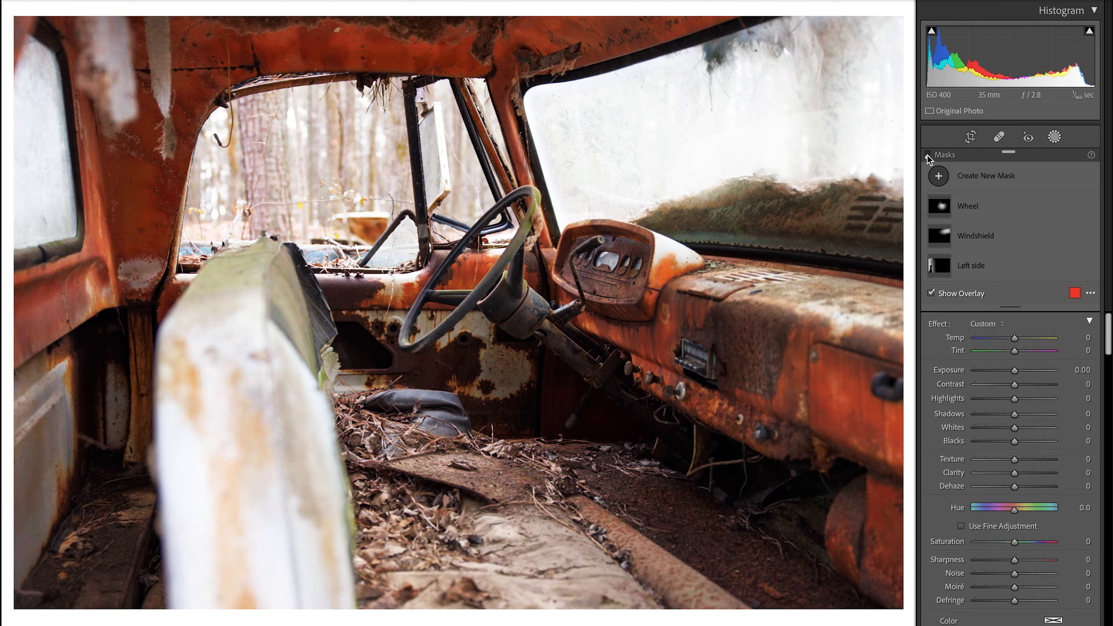
pyautogui.click(927, 155)
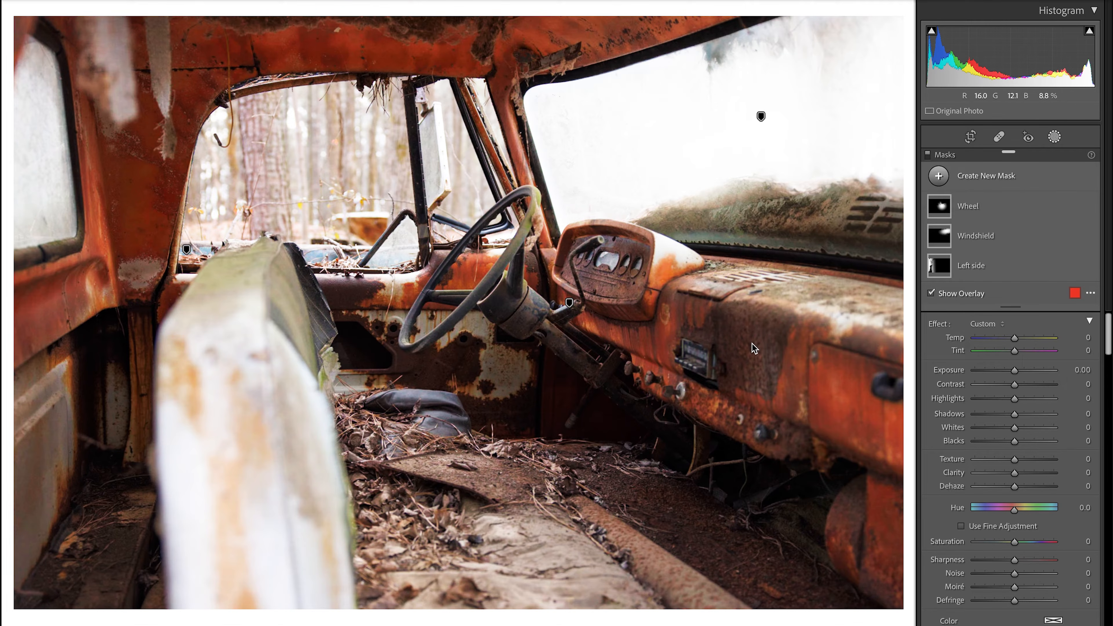
# - Create a tall radial gradient mask named Seat over the seat back, and adjust its size and angle to fit the seat
pyautogui.click(938, 176)
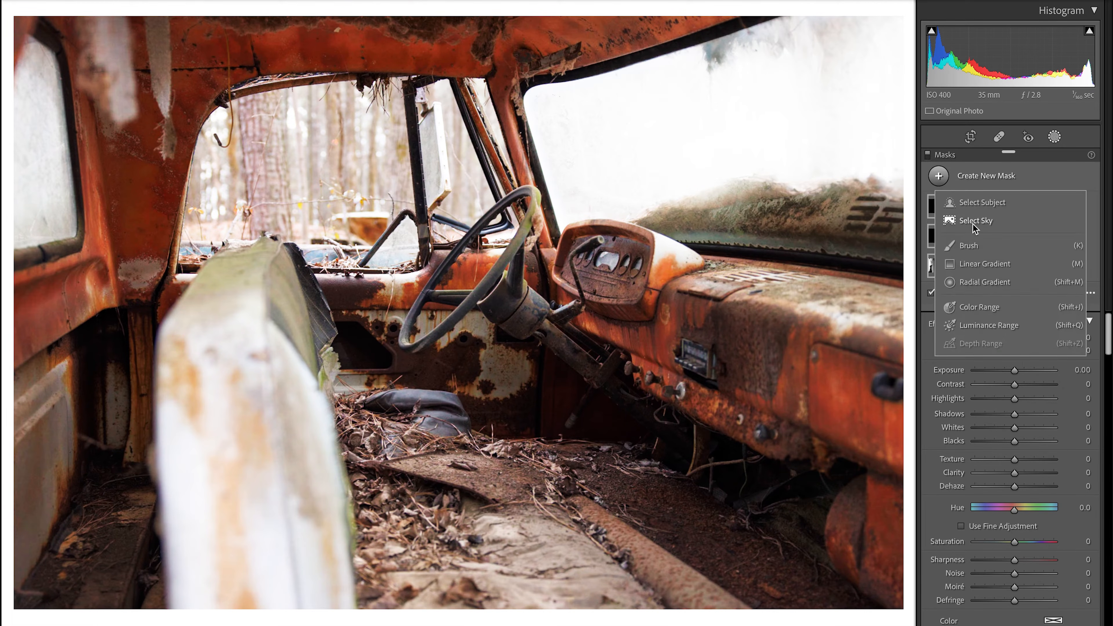
pyautogui.click(976, 282)
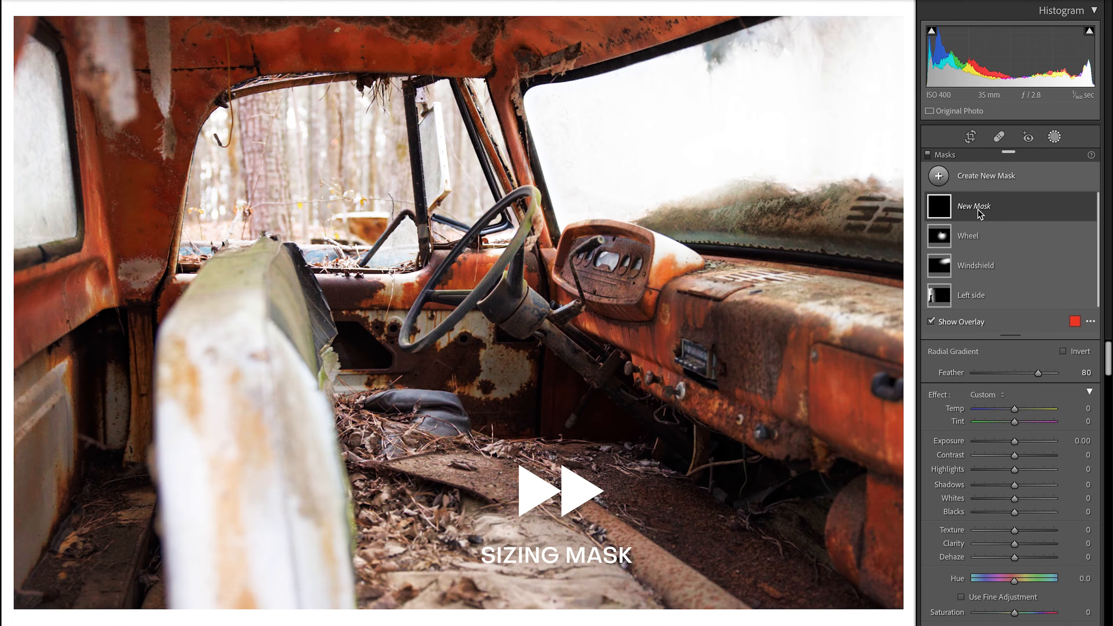
pyautogui.moveTo(224, 528); pyautogui.dragTo(348, 276)
pyautogui.moveTo(218, 353); pyautogui.dragTo(240, 318)
pyautogui.moveTo(242, 224); pyautogui.dragTo(229, 224)
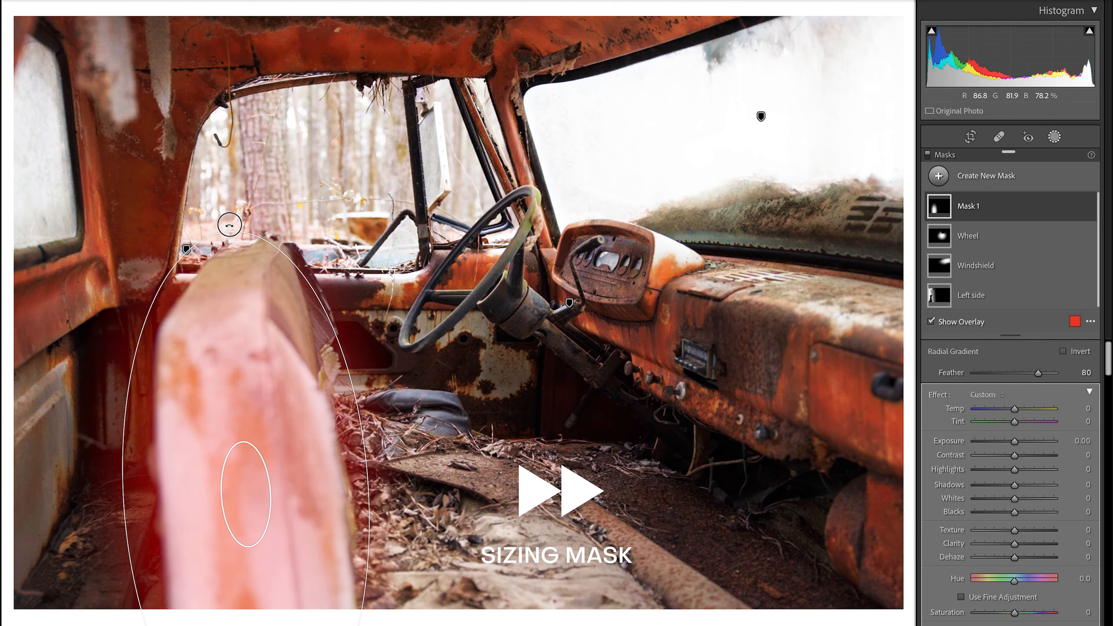
pyautogui.moveTo(229, 224); pyautogui.dragTo(222, 225)
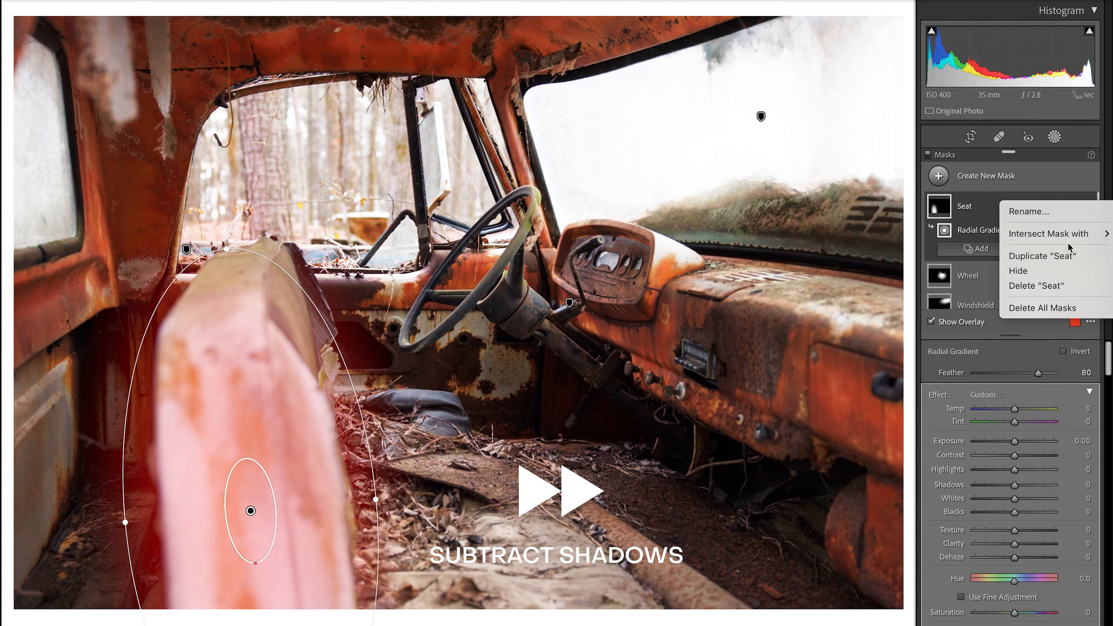
# - Subtract the shadows from the Seat mask with a luminance range of 9/51 to 100/100, and set exposure to −1.01 and temp to 16
pyautogui.click(965, 302)
pyautogui.moveTo(952, 372); pyautogui.dragTo(1004, 372)
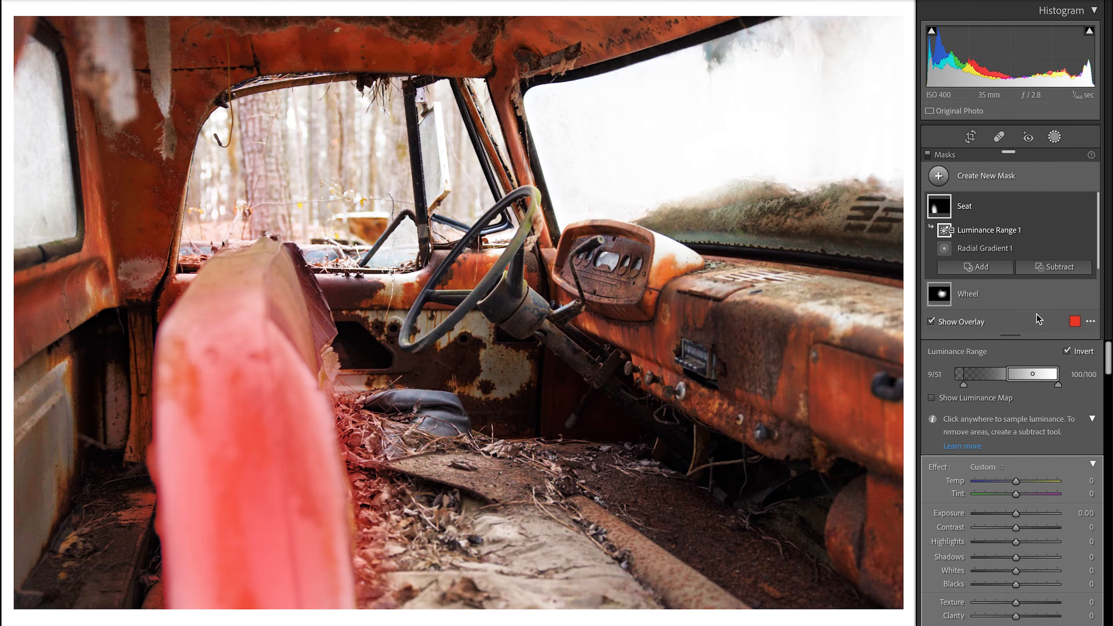
pyautogui.moveTo(1015, 513); pyautogui.dragTo(1007, 514)
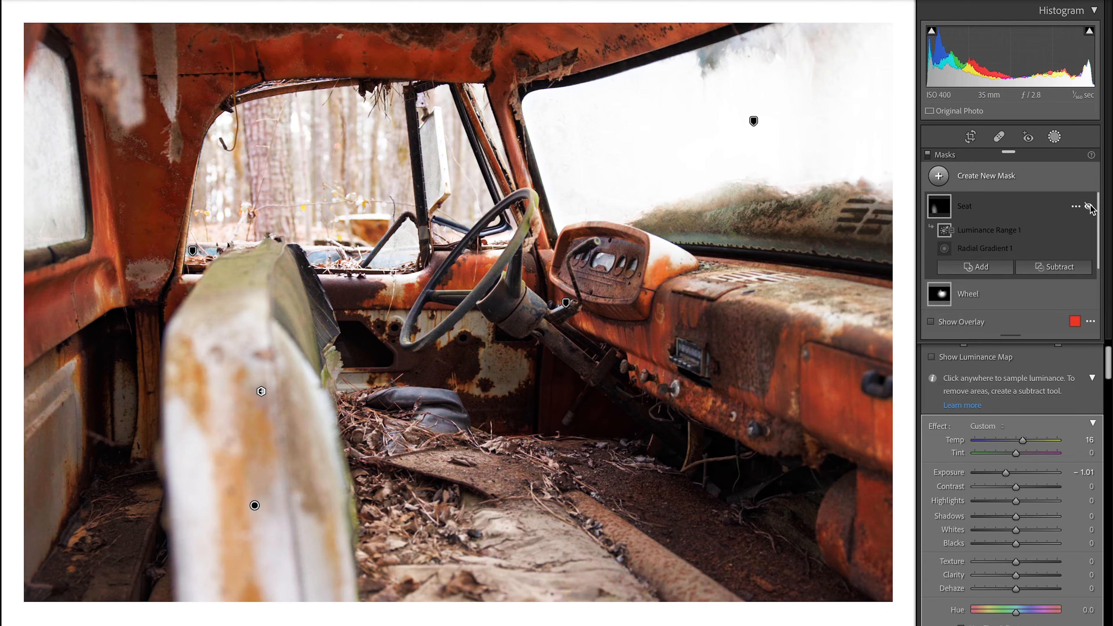
# - Compare the seat with and without the Seat mask's adjustment
pyautogui.click(1088, 207)
pyautogui.click(1088, 206)
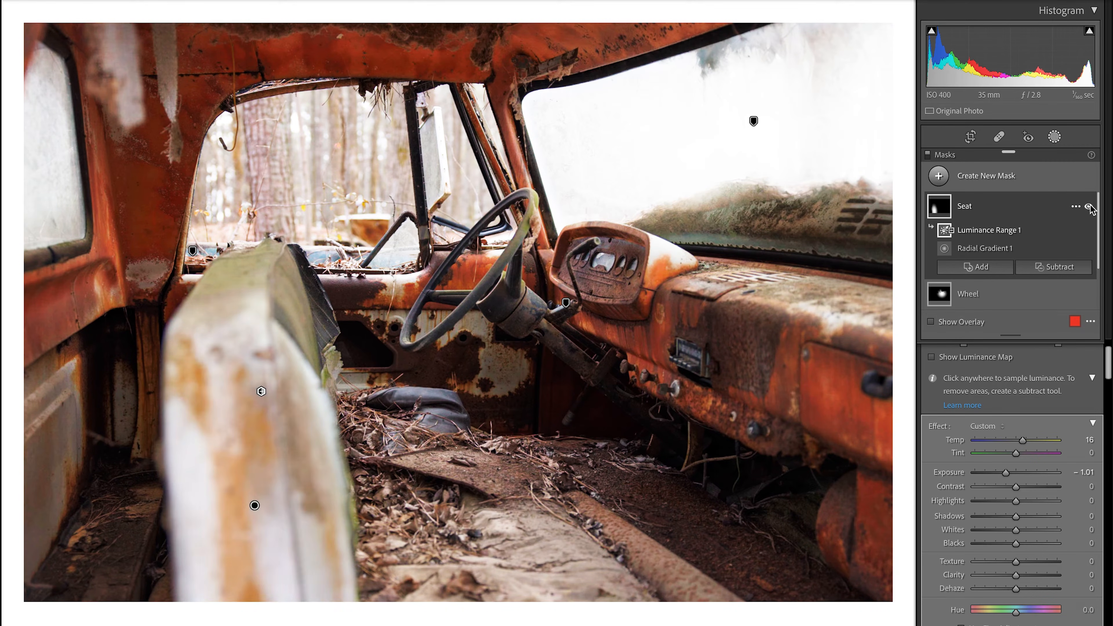
pyautogui.click(1089, 206)
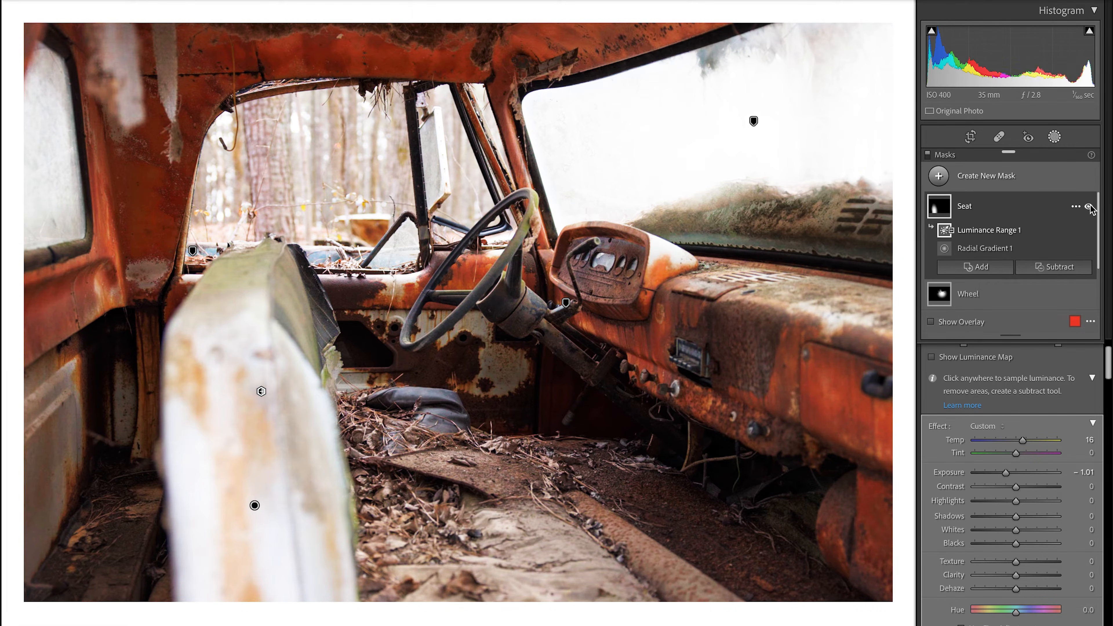
pyautogui.click(1089, 207)
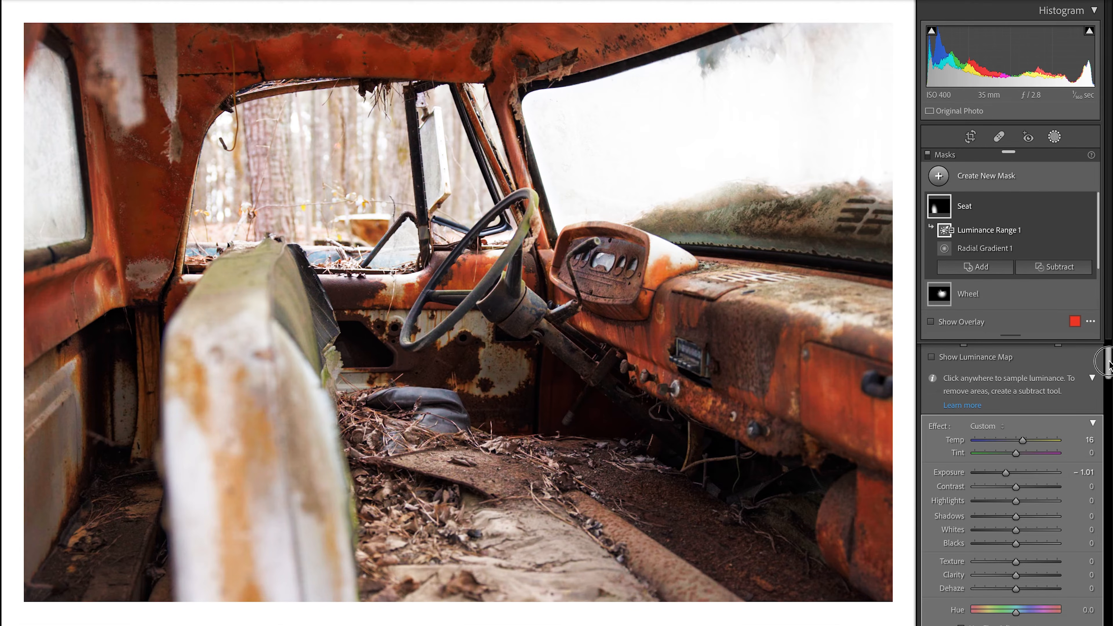
# - Set the Seat mask's saturation to −7 and check the effect on the seat
pyautogui.moveTo(1109, 362); pyautogui.dragTo(1109, 380)
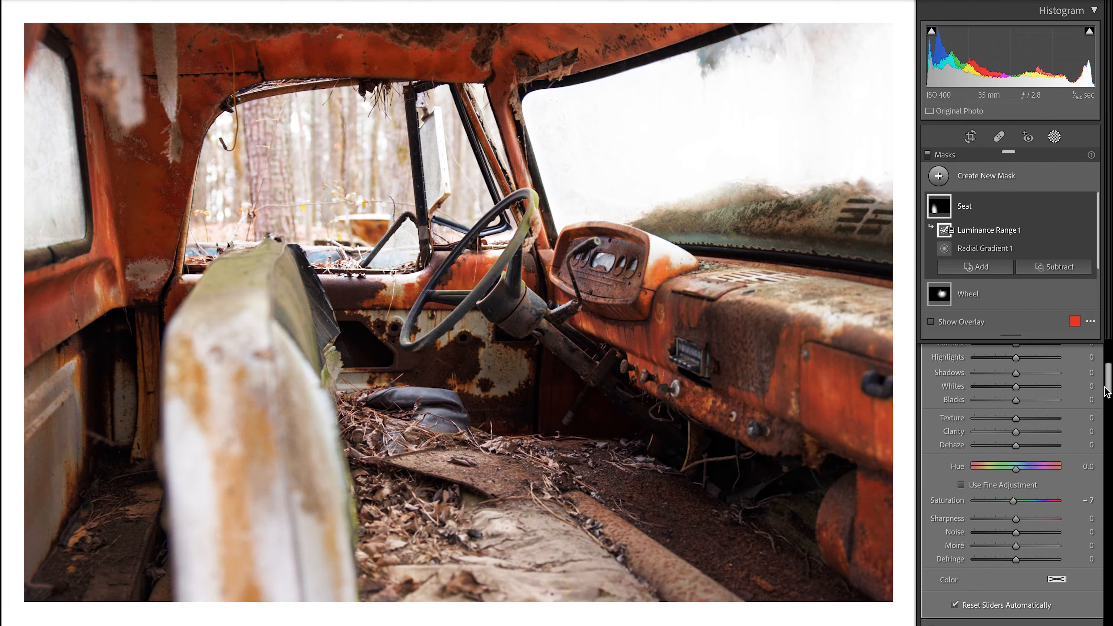
pyautogui.moveTo(1107, 383); pyautogui.dragTo(1107, 382)
pyautogui.click(1088, 206)
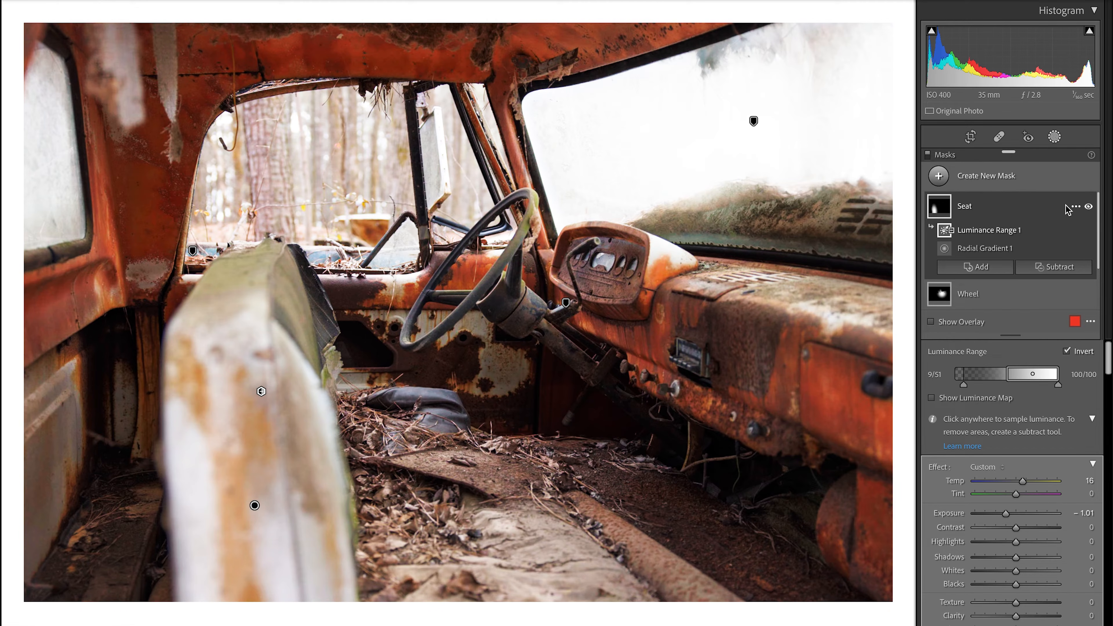
# - Duplicate the Seat mask and rename the copy "Seat burn"
pyautogui.click(1074, 207)
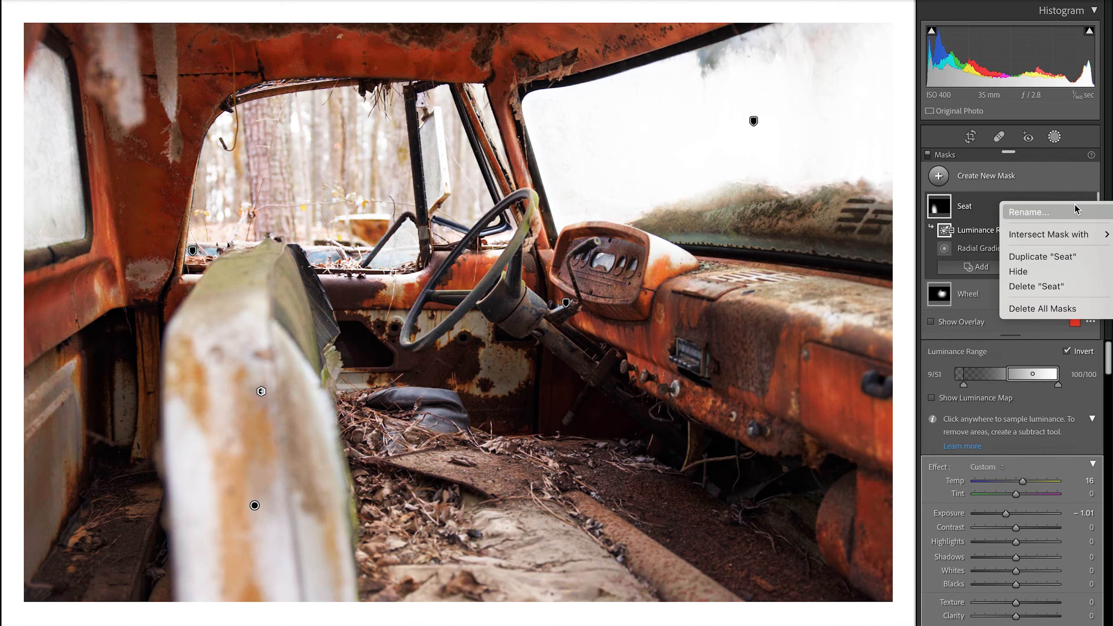
pyautogui.click(1068, 257)
pyautogui.click(987, 213)
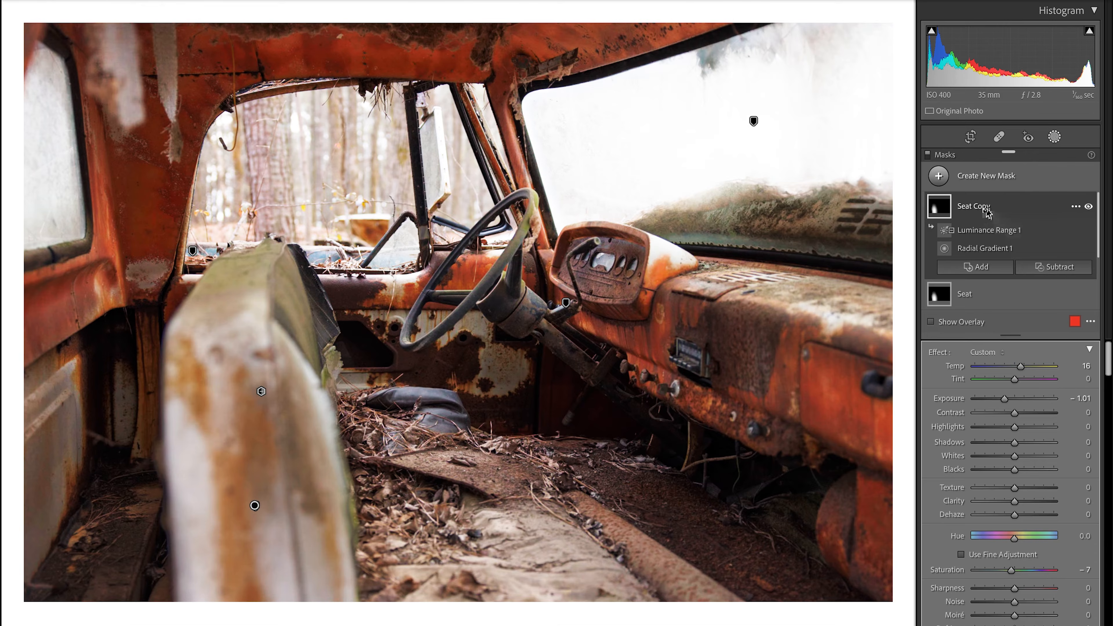
pyautogui.doubleClick(987, 213)
pyautogui.write('Seat')
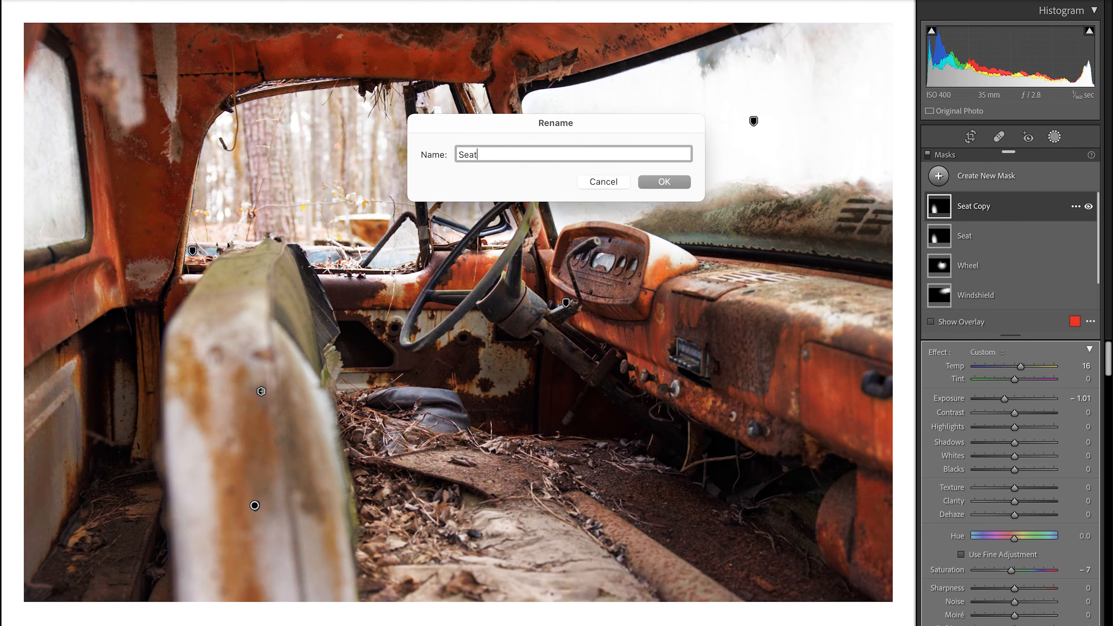
pyautogui.write(' burn')
pyautogui.press('Return')
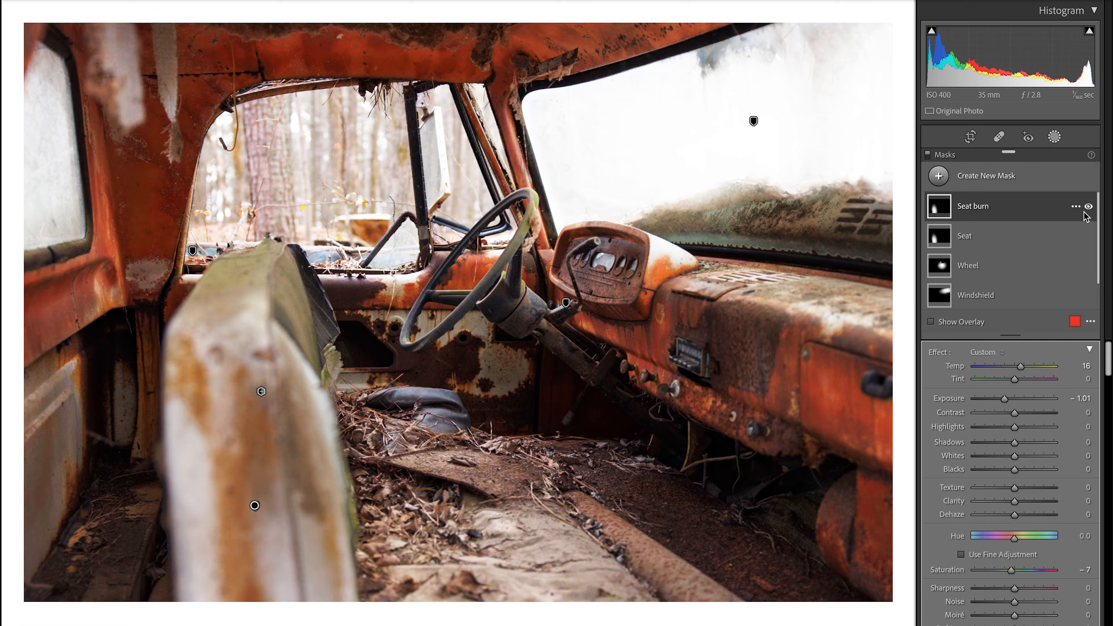
# - Delete the luminance range component from the Seat burn mask, keeping only its radial gradient
pyautogui.click(1084, 212)
pyautogui.click(1077, 227)
pyautogui.click(1057, 340)
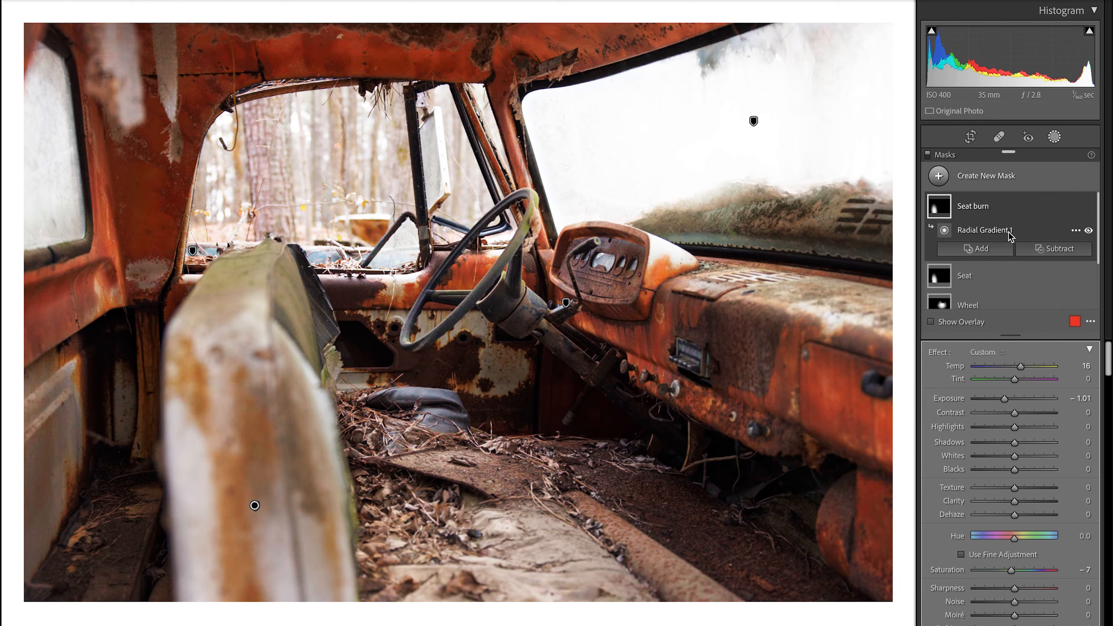
pyautogui.click(988, 214)
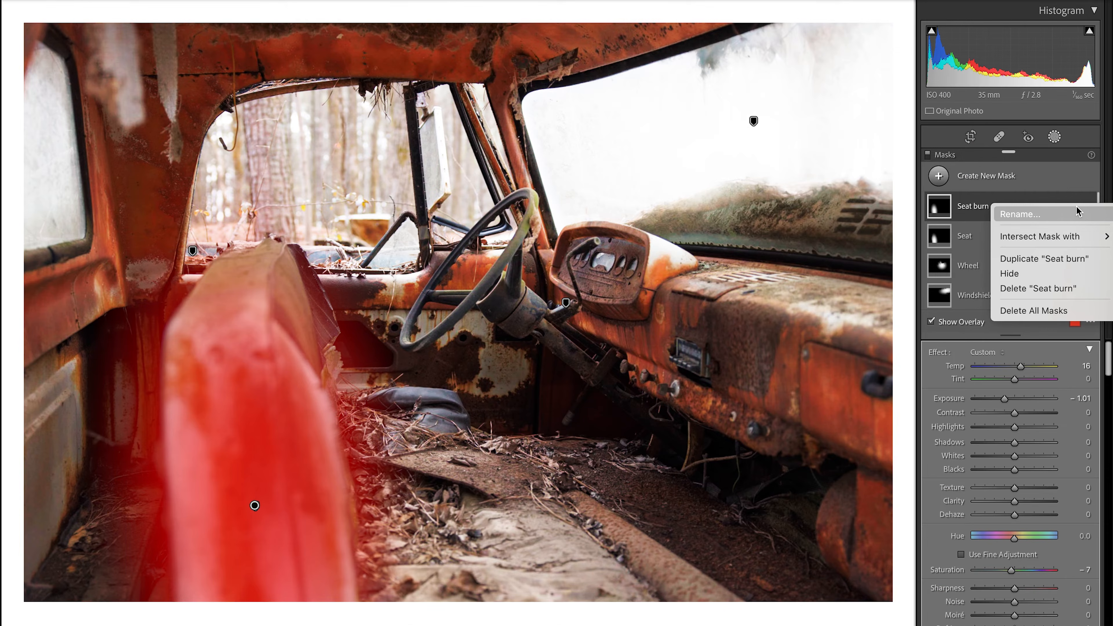
# - Subtract a linear gradient from the upper part of the Seat burn mask, restricting it to the lower seat back, and fine-tune the gradient's position
pyautogui.click(982, 206)
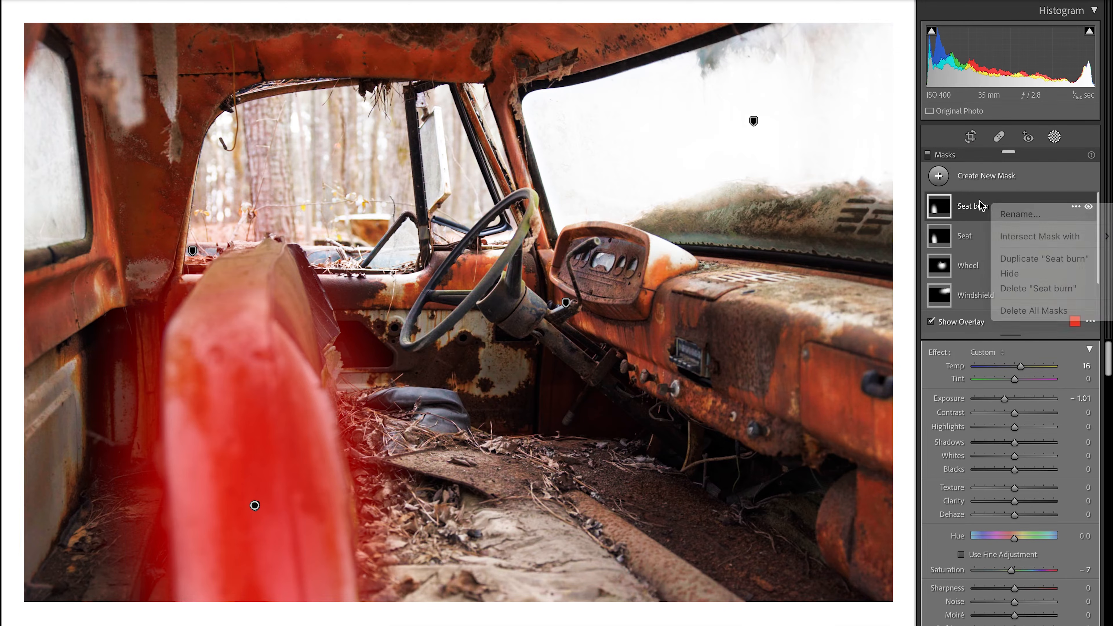
pyautogui.click(1040, 249)
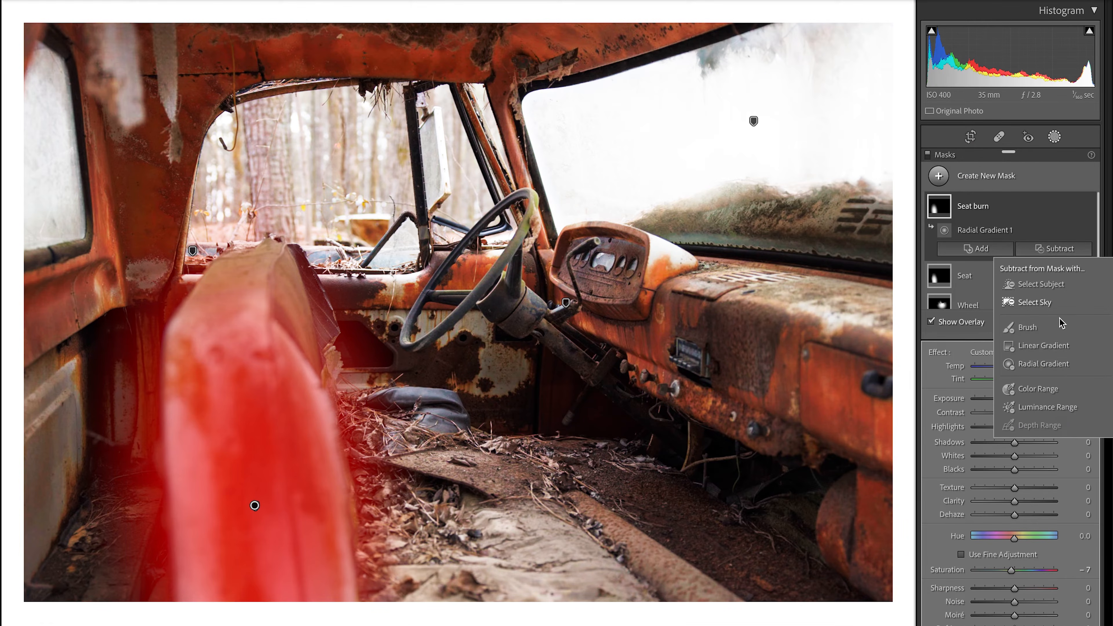
pyautogui.click(1043, 345)
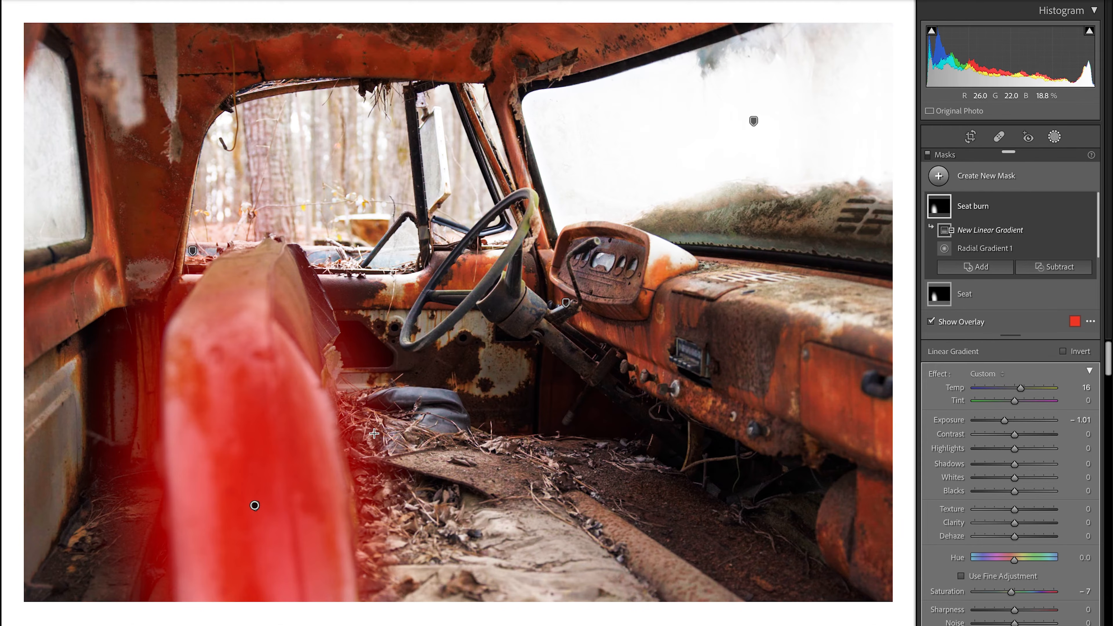
pyautogui.moveTo(244, 388); pyautogui.dragTo(266, 592)
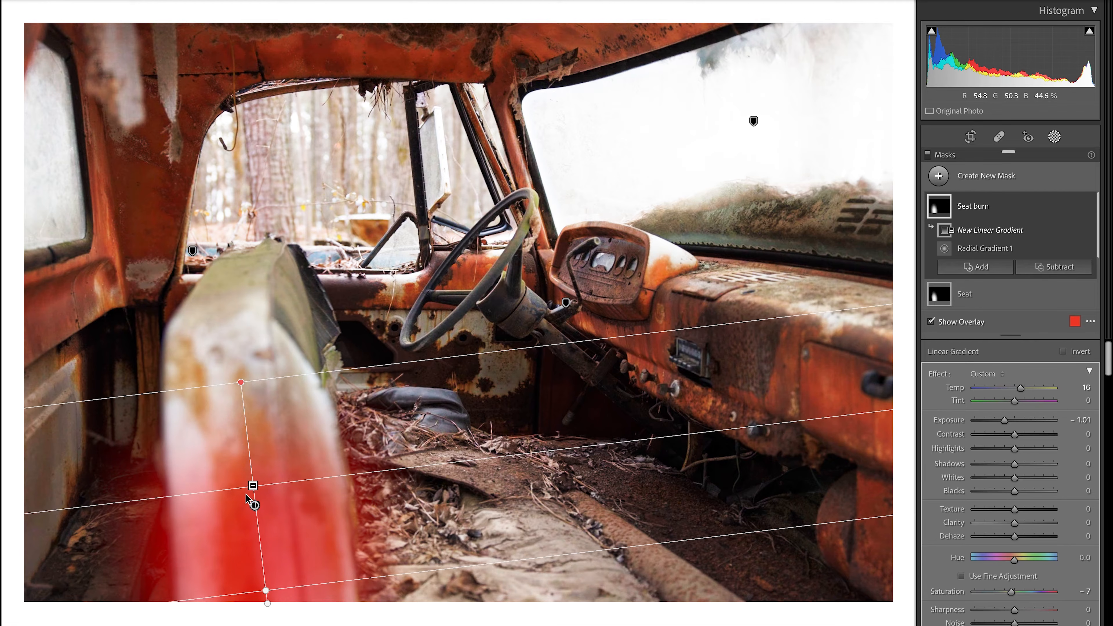
pyautogui.moveTo(254, 485)
pyautogui.mouseDown()
pyautogui.moveTo(254, 472)
pyautogui.moveTo(260, 492)
pyautogui.mouseUp()
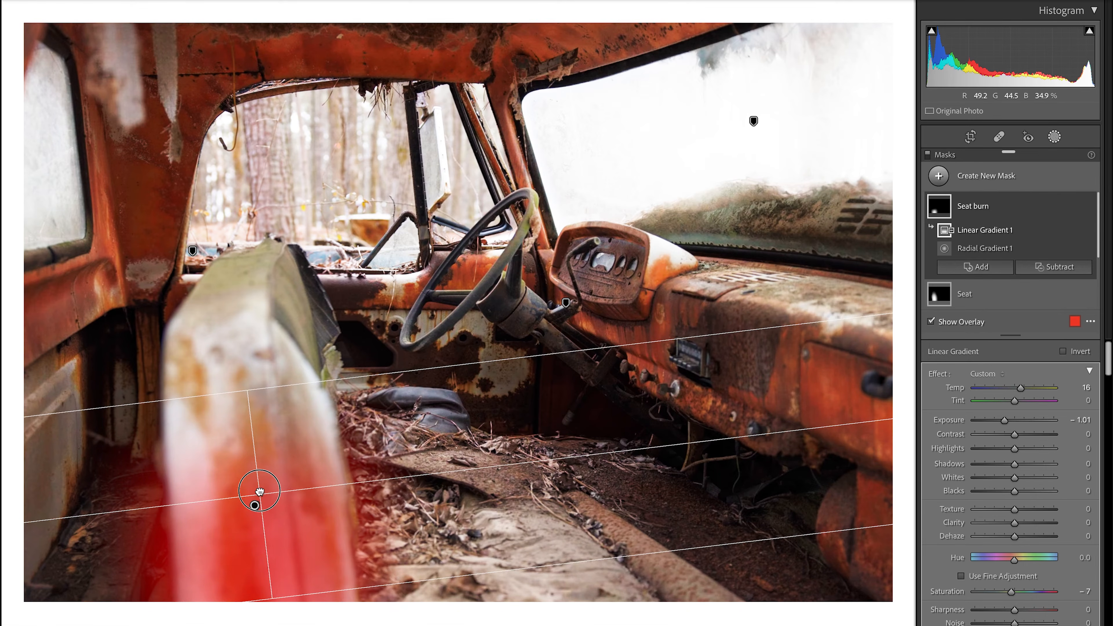
# - Set the Seat burn mask's exposure to −1.25, temp to 16 and saturation to 0
pyautogui.moveTo(1005, 421); pyautogui.dragTo(1004, 421)
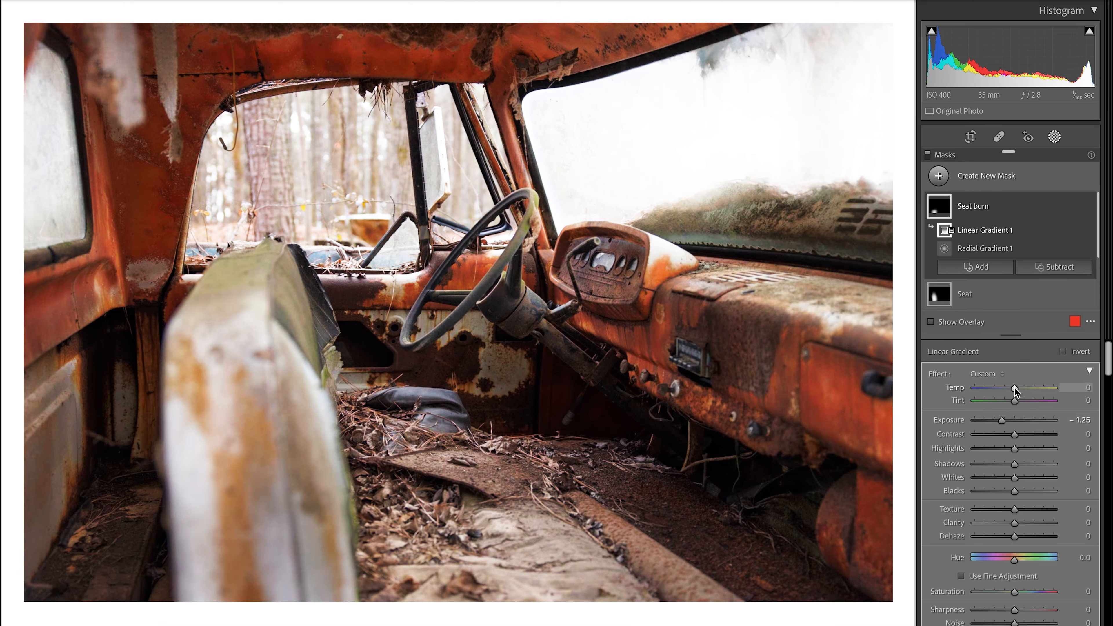
pyautogui.moveTo(1016, 389); pyautogui.dragTo(1021, 388)
pyautogui.moveTo(1021, 389); pyautogui.dragTo(1020, 390)
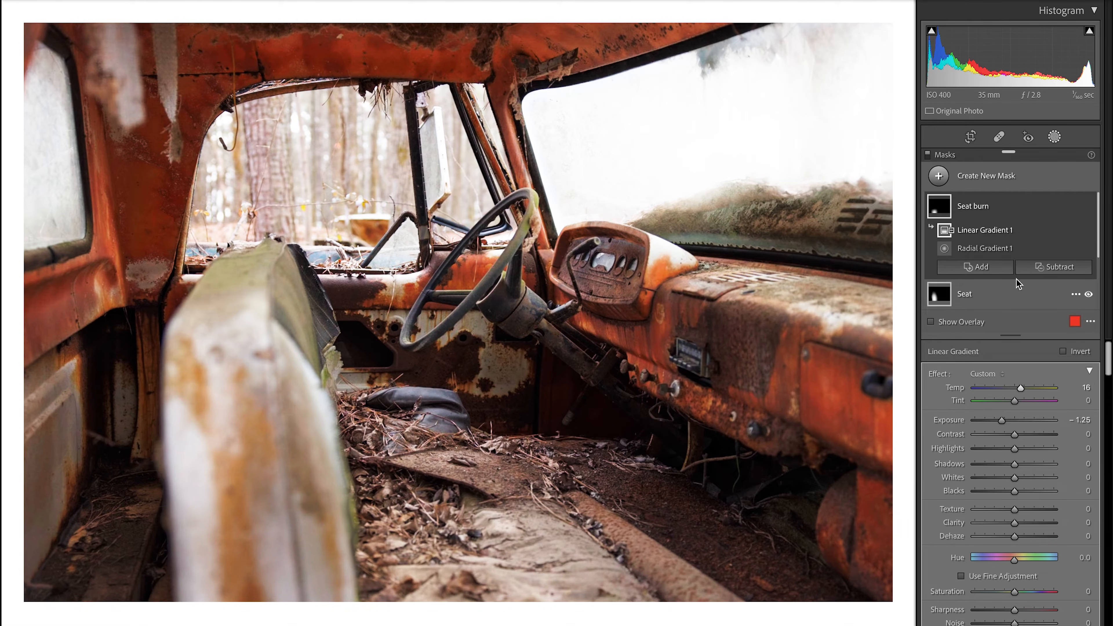
# - Compare the seat back with the Seat burn and Seat masks hidden and shown
pyautogui.click(1066, 216)
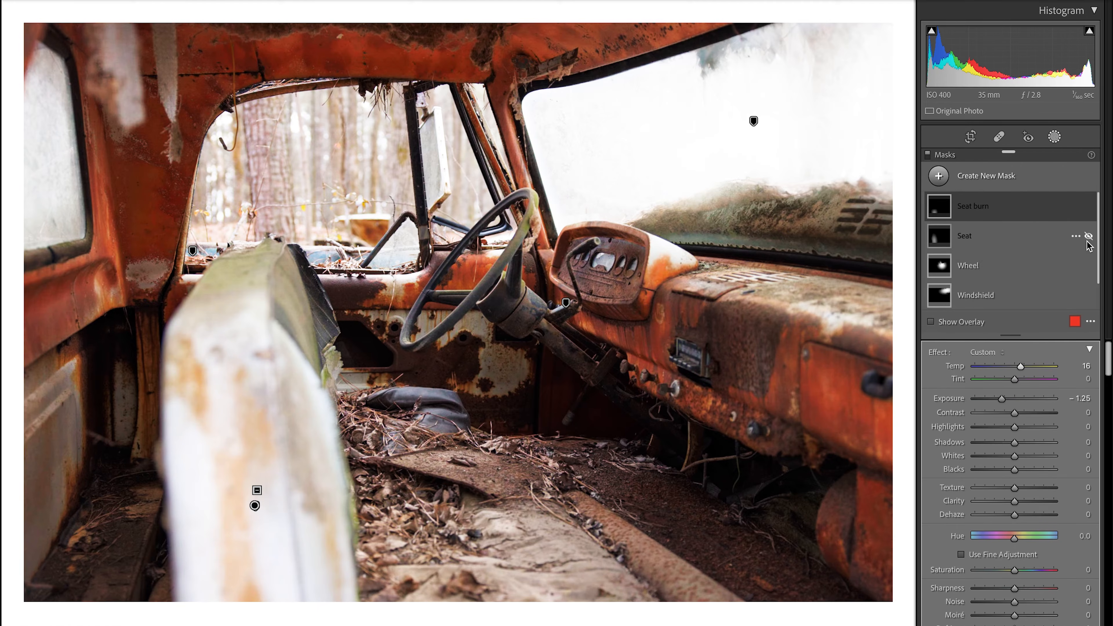
pyautogui.click(1088, 238)
pyautogui.click(1088, 207)
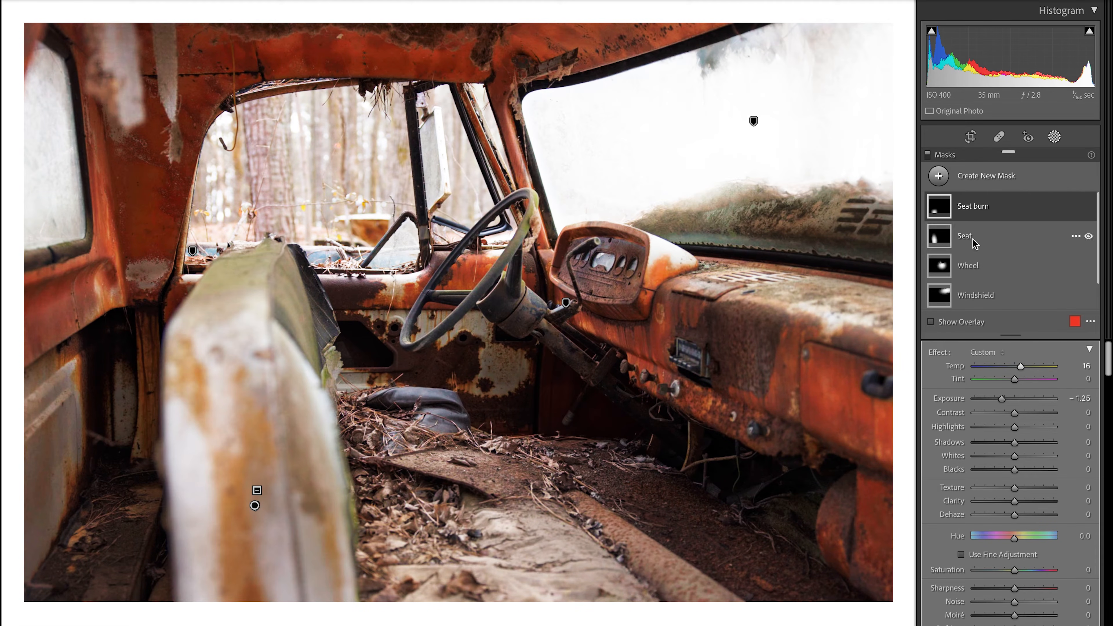
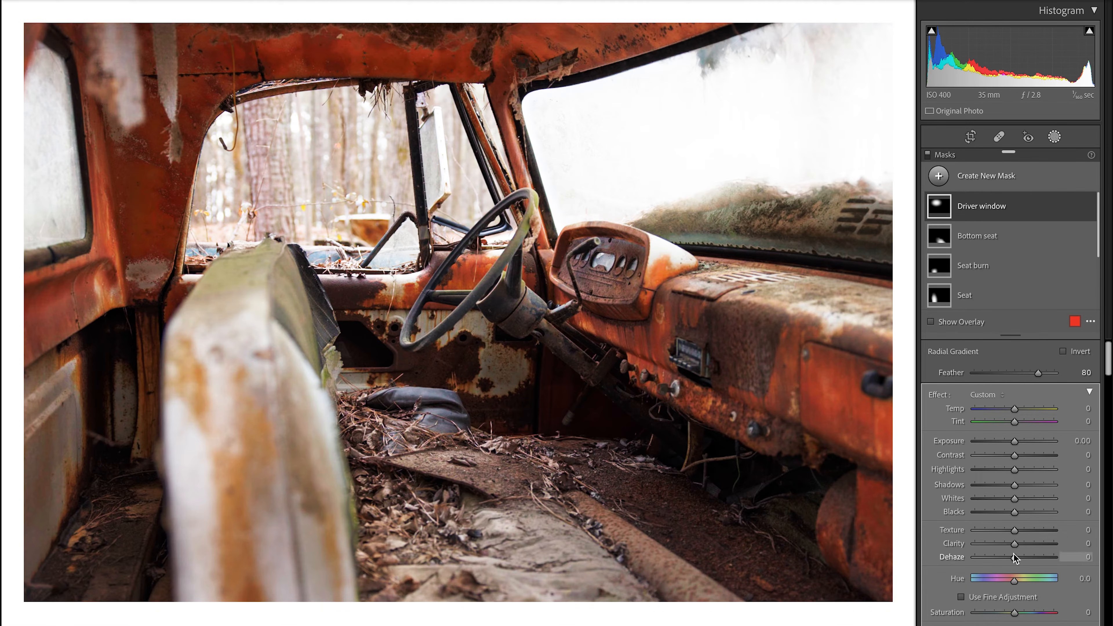
# - Set the Driver window mask's dehaze to −27 and compare the window with the mask off and on
pyautogui.moveTo(1015, 559); pyautogui.dragTo(1008, 563)
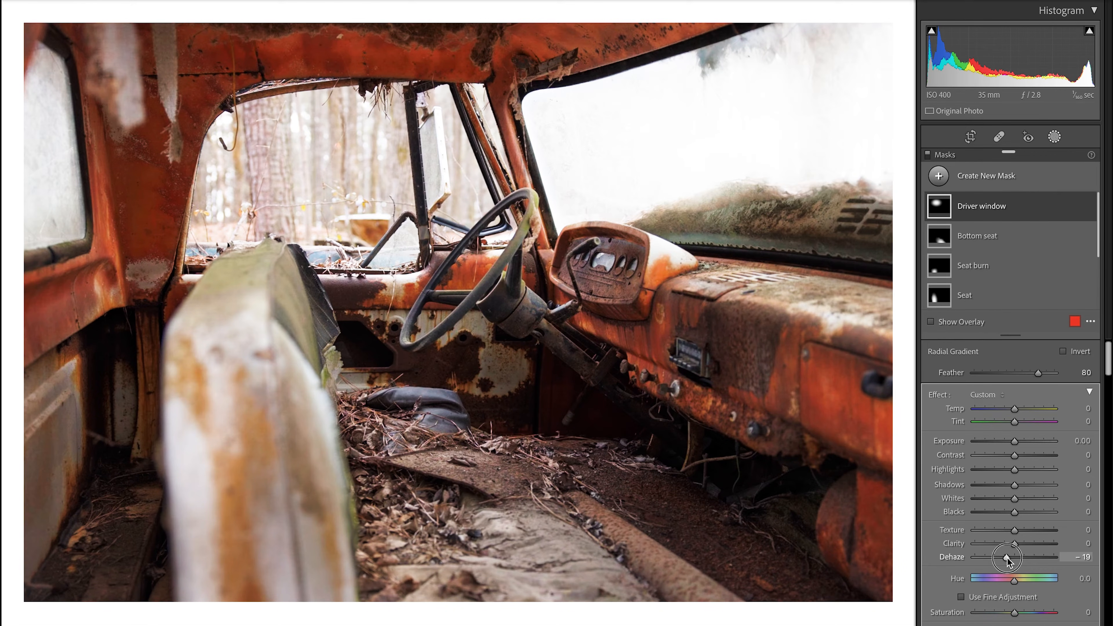
pyautogui.moveTo(1007, 561); pyautogui.dragTo(1007, 561)
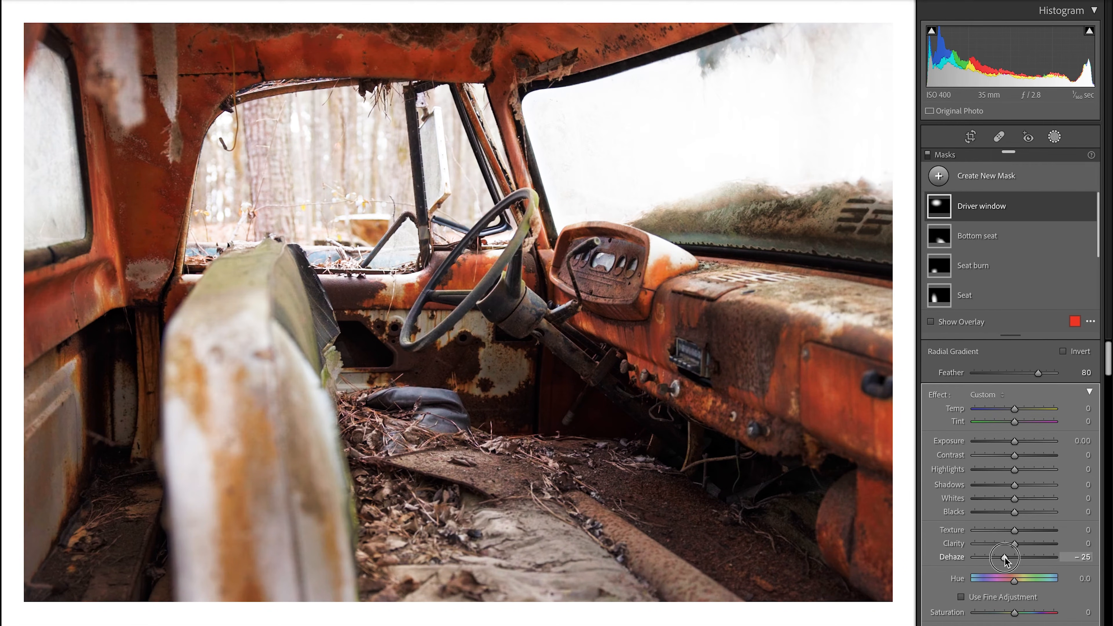
pyautogui.moveTo(1006, 561)
pyautogui.mouseDown()
pyautogui.moveTo(984, 563)
pyautogui.moveTo(1006, 562)
pyautogui.mouseUp()
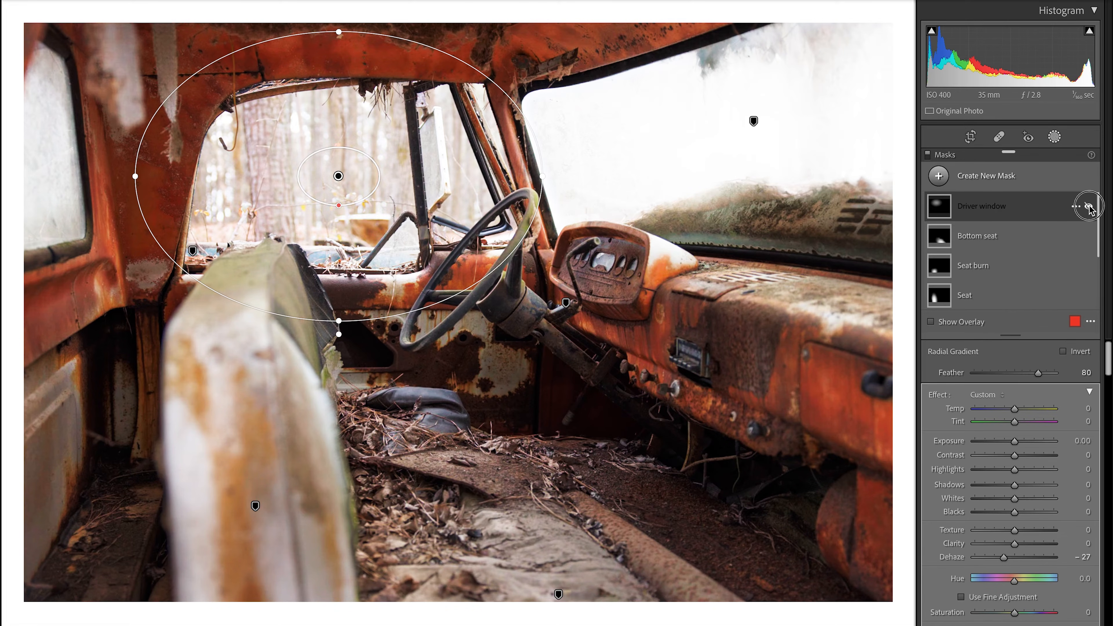
pyautogui.click(1089, 206)
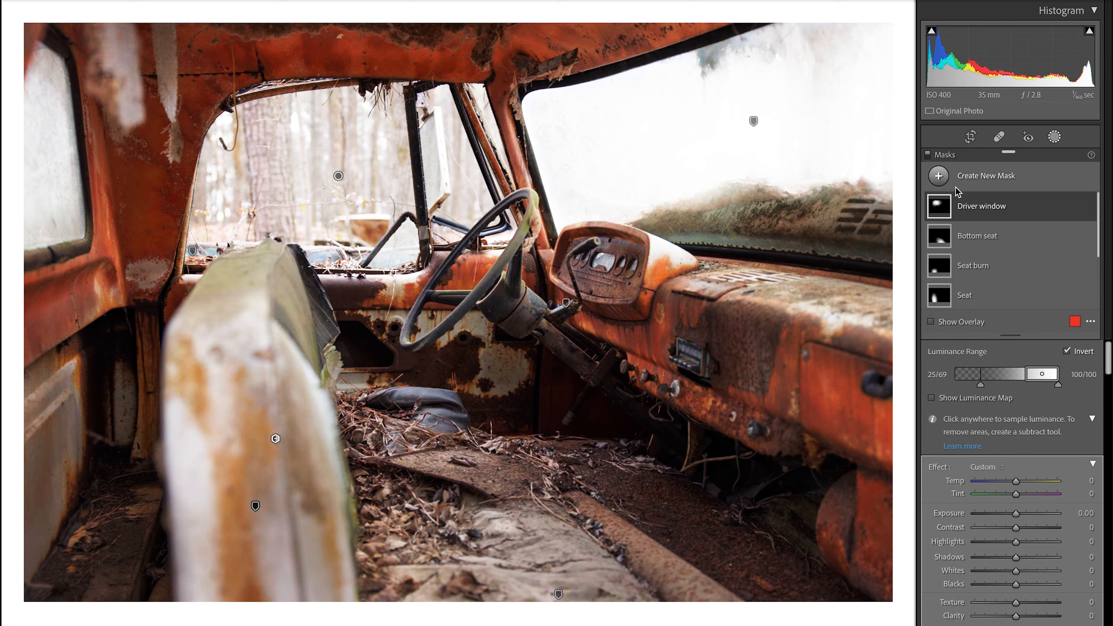
# - Add a radial gradient mask over the steering column, rotate and fit it along the column, and name it "Steering column"
pyautogui.click(939, 176)
pyautogui.click(987, 282)
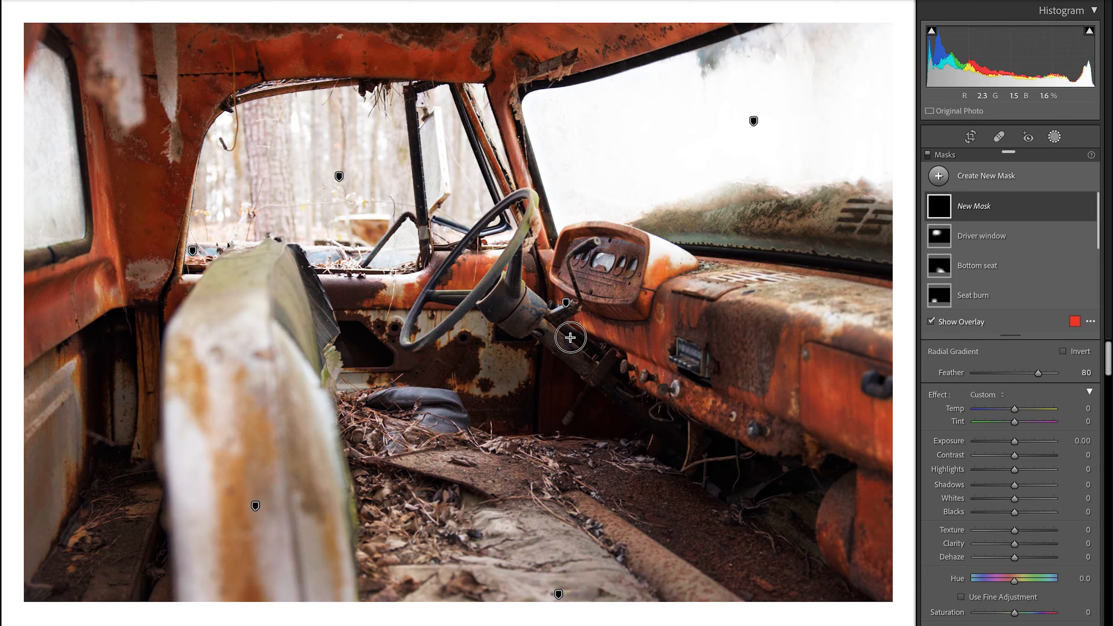
pyautogui.moveTo(511, 284)
pyautogui.mouseDown()
pyautogui.moveTo(497, 245)
pyautogui.moveTo(542, 236)
pyautogui.moveTo(457, 270)
pyautogui.moveTo(471, 277)
pyautogui.mouseUp()
pyautogui.moveTo(602, 345); pyautogui.dragTo(575, 325)
pyautogui.moveTo(460, 266); pyautogui.dragTo(507, 290)
pyautogui.moveTo(597, 351); pyautogui.dragTo(607, 357)
pyautogui.moveTo(529, 346); pyautogui.dragTo(525, 354)
pyautogui.moveTo(546, 320); pyautogui.dragTo(557, 331)
# - Set the Steering column mask's exposure to 0.57 and clarity to 39
pyautogui.moveTo(1014, 441); pyautogui.dragTo(1021, 441)
pyautogui.press('z')
pyautogui.moveTo(702, 432); pyautogui.dragTo(416, 358)
pyautogui.moveTo(1021, 442); pyautogui.dragTo(1020, 443)
pyautogui.moveTo(1015, 545)
pyautogui.mouseDown()
pyautogui.moveTo(1040, 545)
pyautogui.moveTo(1018, 545)
pyautogui.moveTo(1029, 545)
pyautogui.mouseUp()
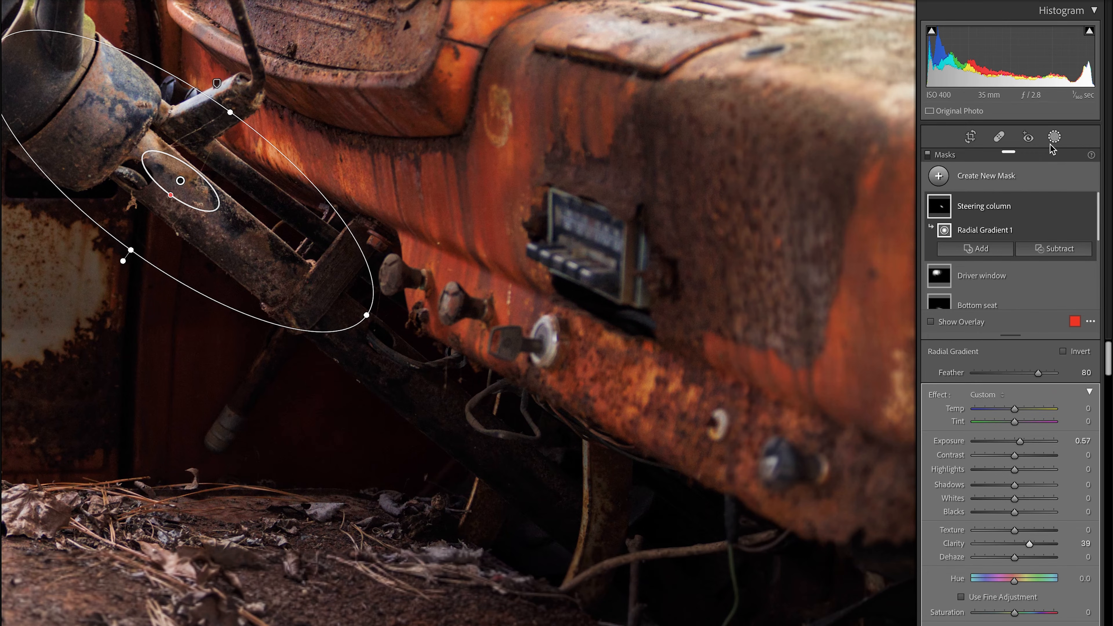
# - Add a radial gradient mask over the knobs and ignition key on the lower dashboard and name it "Knobs"
pyautogui.click(955, 178)
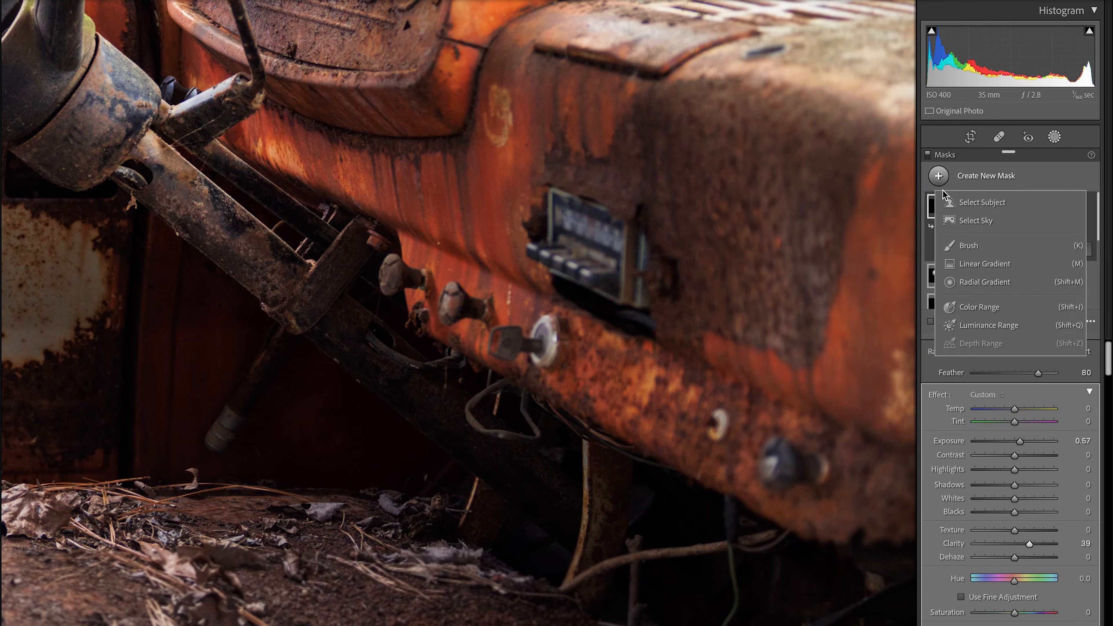
pyautogui.click(992, 285)
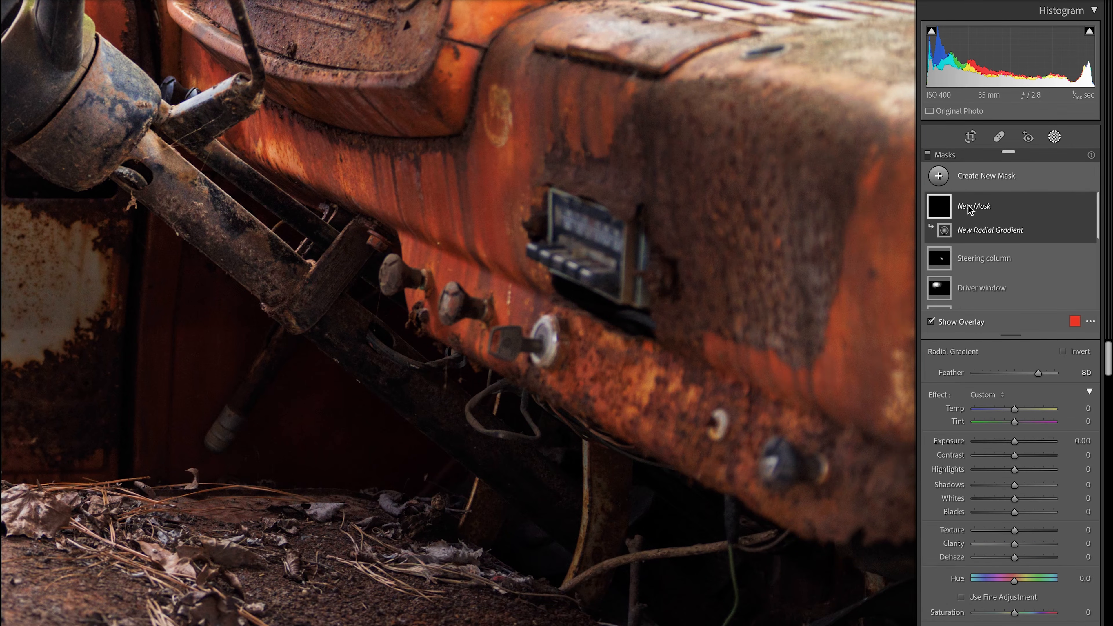
pyautogui.moveTo(487, 291); pyautogui.dragTo(554, 357)
pyautogui.doubleClick(1007, 213)
pyautogui.write('Knobs')
pyautogui.press('Return')
# - Intersect the Knobs mask with a luminance range that leaves out the darkest tones, with a gradual falloff
pyautogui.rightClick(1075, 205)
pyautogui.moveTo(1048, 233)
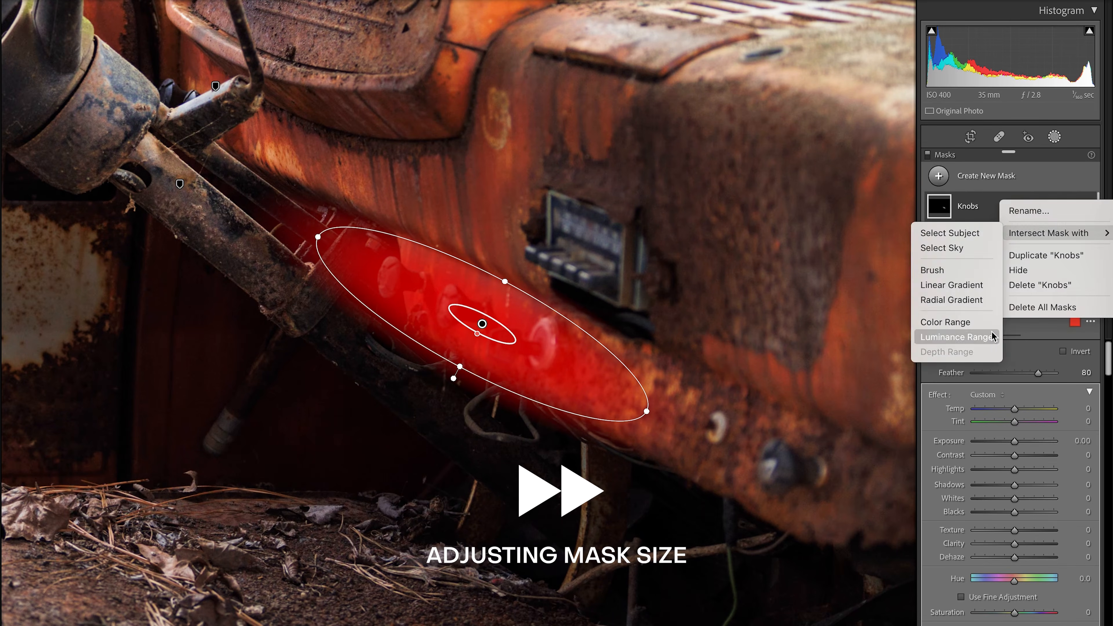
pyautogui.click(993, 336)
pyautogui.moveTo(956, 374)
pyautogui.mouseDown()
pyautogui.moveTo(993, 375)
pyautogui.moveTo(932, 385)
pyautogui.moveTo(993, 374)
pyautogui.mouseUp()
pyautogui.moveTo(954, 385); pyautogui.dragTo(969, 384)
# - Set the Knobs mask's exposure to 0.08 and clarity to 14, and compare the photo with its before version
pyautogui.moveTo(1016, 517); pyautogui.dragTo(1020, 518)
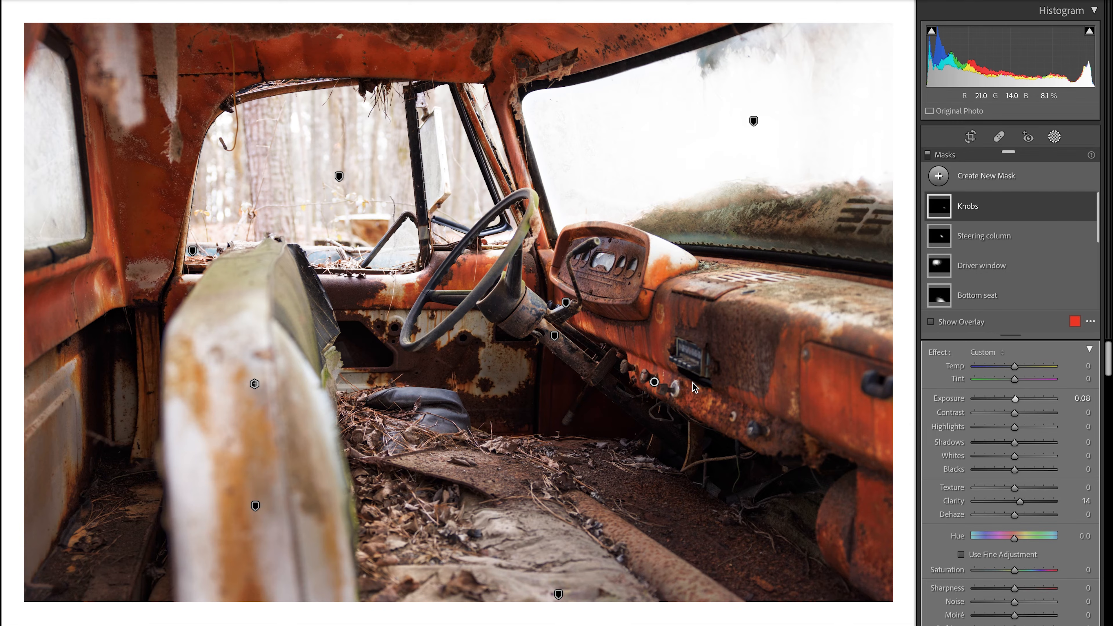
pyautogui.press('\\')
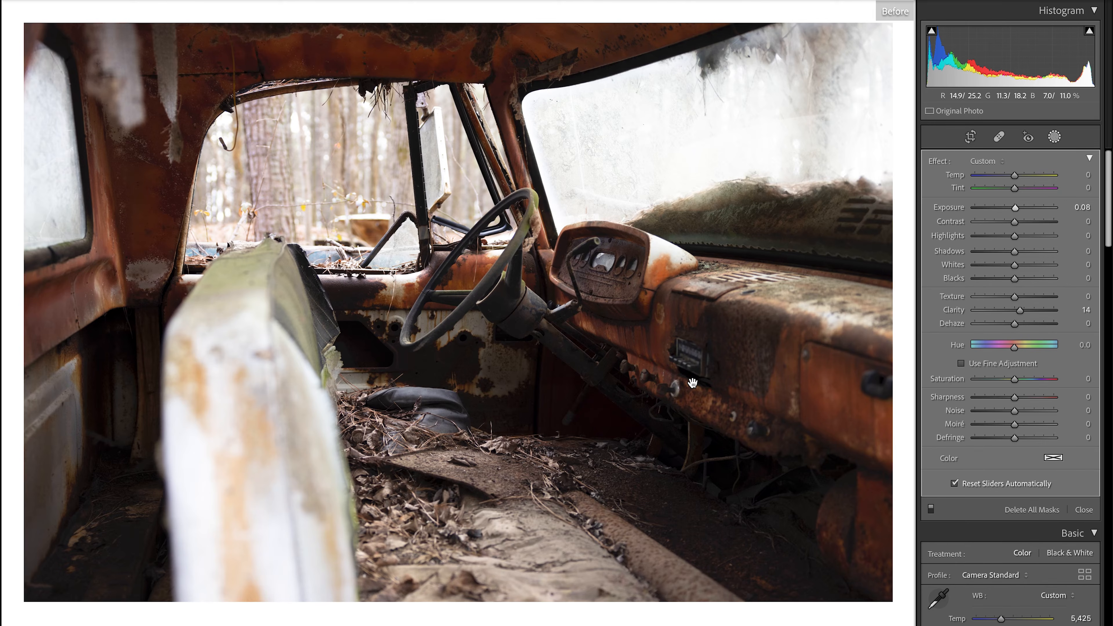
pyautogui.press('\\')
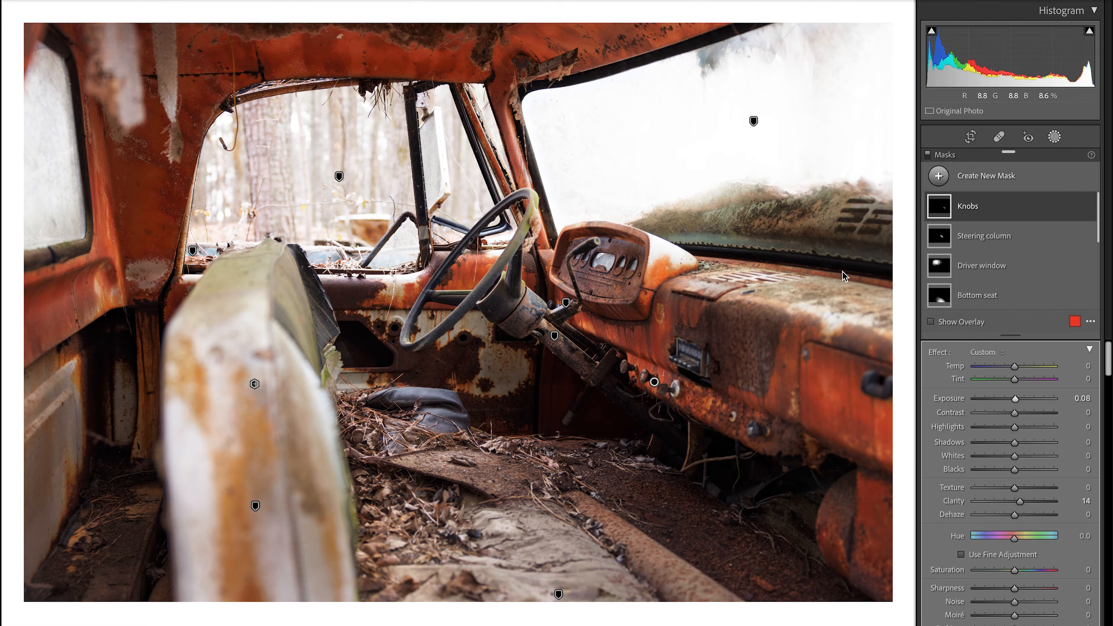
# - Add a linear gradient mask rising from the photo's bottom edge over the floor and lower seat
pyautogui.click(941, 177)
pyautogui.click(1054, 242)
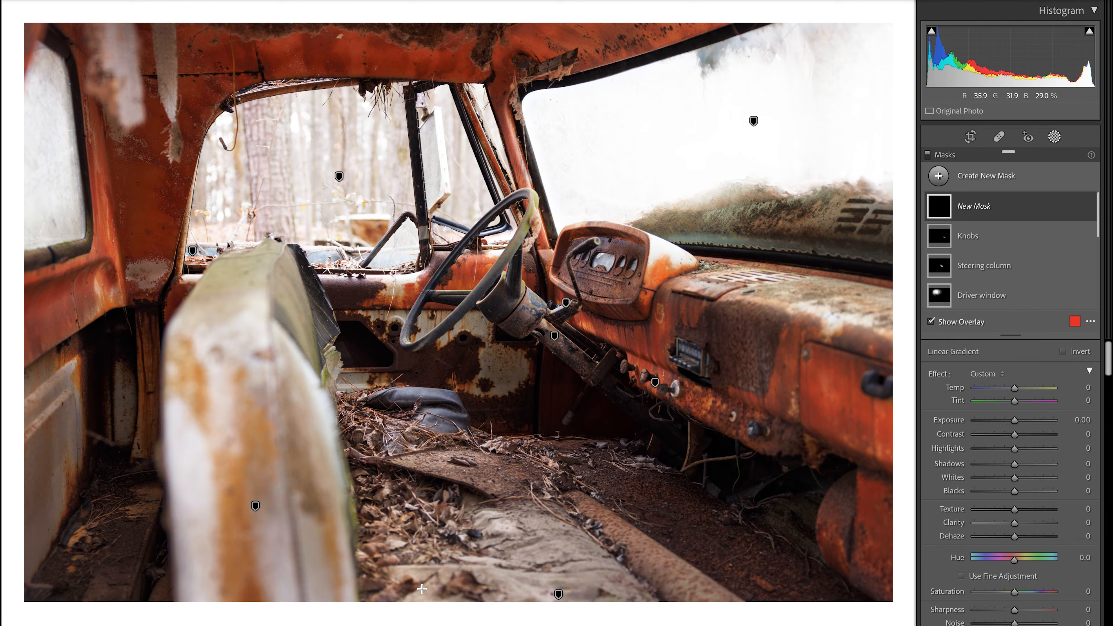
pyautogui.moveTo(428, 604); pyautogui.dragTo(401, 363)
# - Exclude shadows from the bottom gradient mask with an inverted luminance range of 0/26 to 100/100, set exposure to −0.45 and name it "Finish bottom"
pyautogui.moveTo(1014, 420); pyautogui.dragTo(1015, 424)
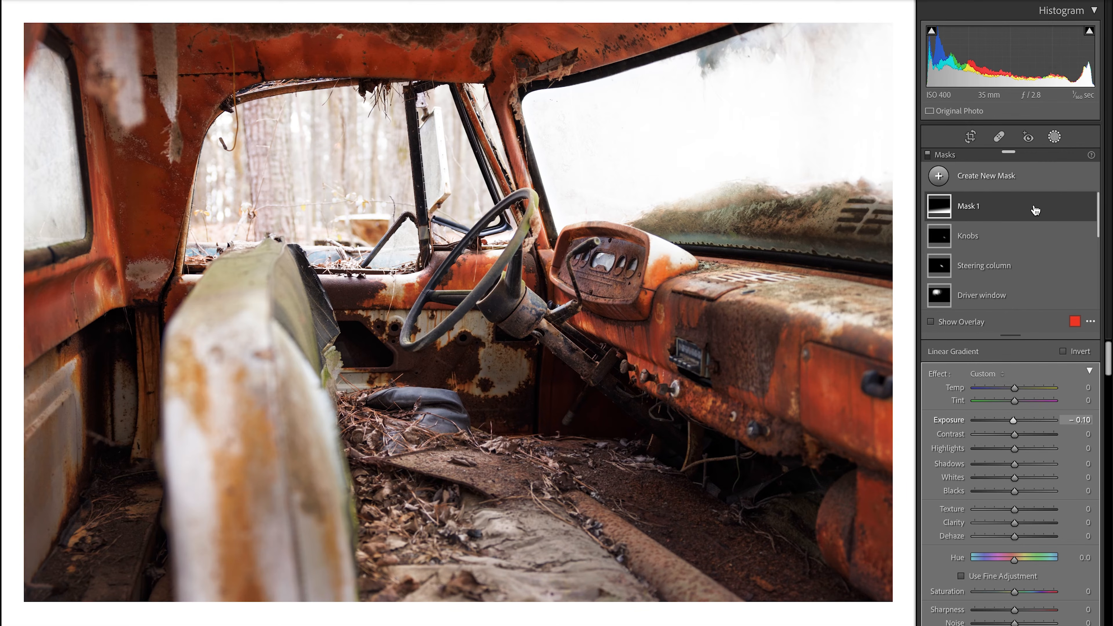
pyautogui.click(1081, 207)
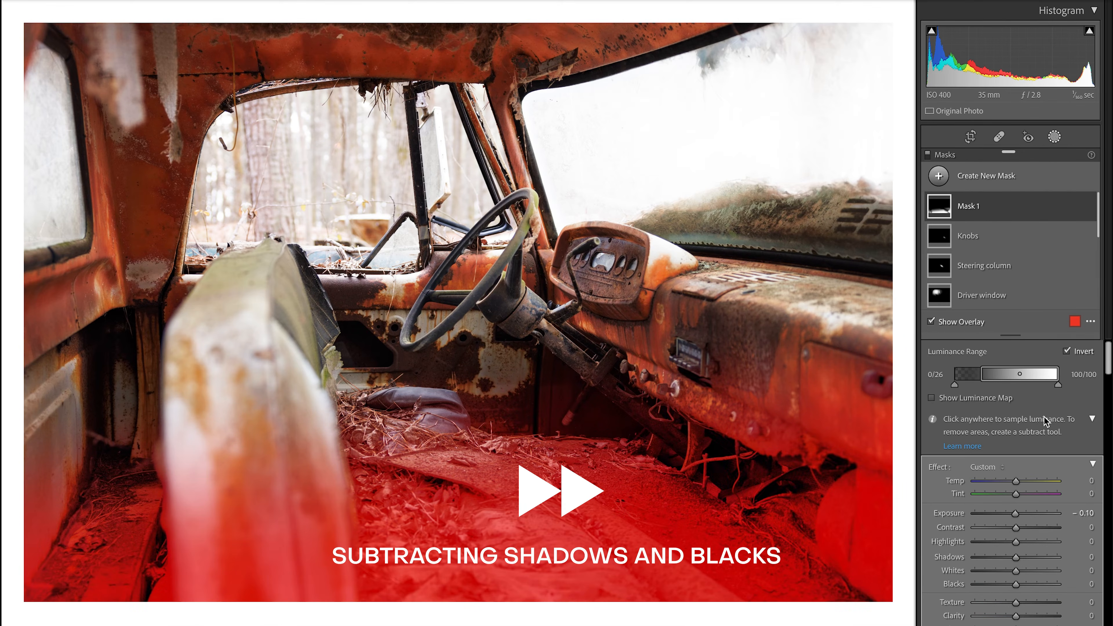
pyautogui.moveTo(1016, 514); pyautogui.dragTo(1013, 513)
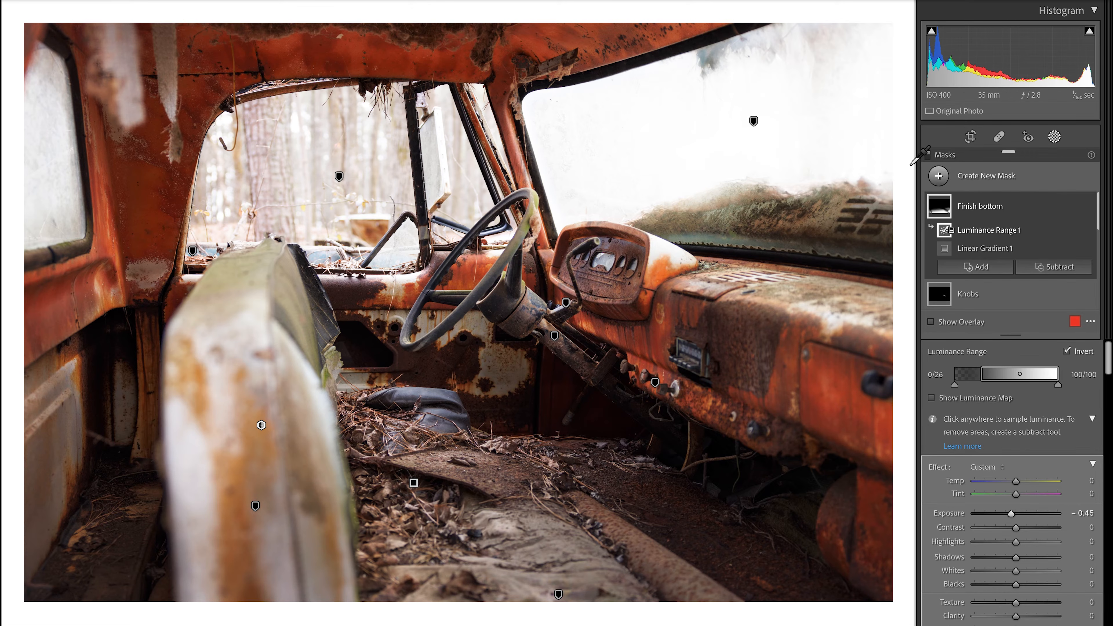
# - Add a linear gradient mask from the photo's right edge across the dashboard and lower its exposure to −0.17
pyautogui.click(939, 176)
pyautogui.click(979, 263)
pyautogui.moveTo(908, 248); pyautogui.dragTo(588, 346)
pyautogui.moveTo(1015, 421); pyautogui.dragTo(1013, 421)
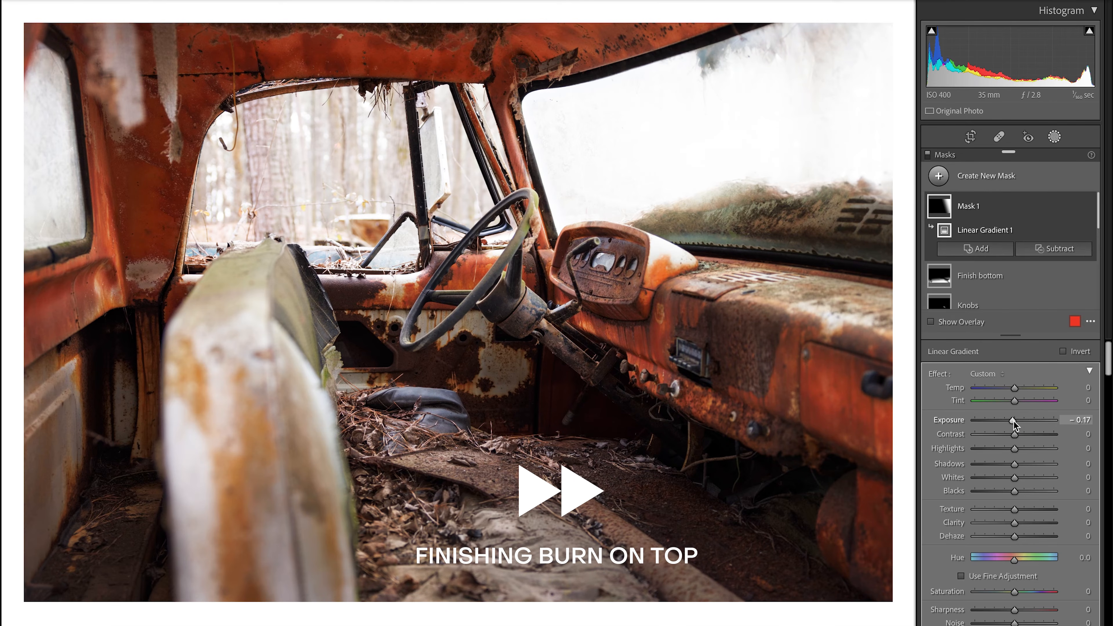
# - Rename the new right-edge gradient mask "Finish right"
pyautogui.doubleClick(968, 206)
pyautogui.write('Finish right')
pyautogui.press('Return')
# - Add a slightly tilted linear gradient mask from the photo's left edge to the driver window and lower its exposure slightly
pyautogui.click(938, 176)
pyautogui.click(981, 264)
pyautogui.moveTo(53, 160)
pyautogui.mouseDown()
pyautogui.moveTo(268, 179)
pyautogui.moveTo(272, 220)
pyautogui.mouseUp()
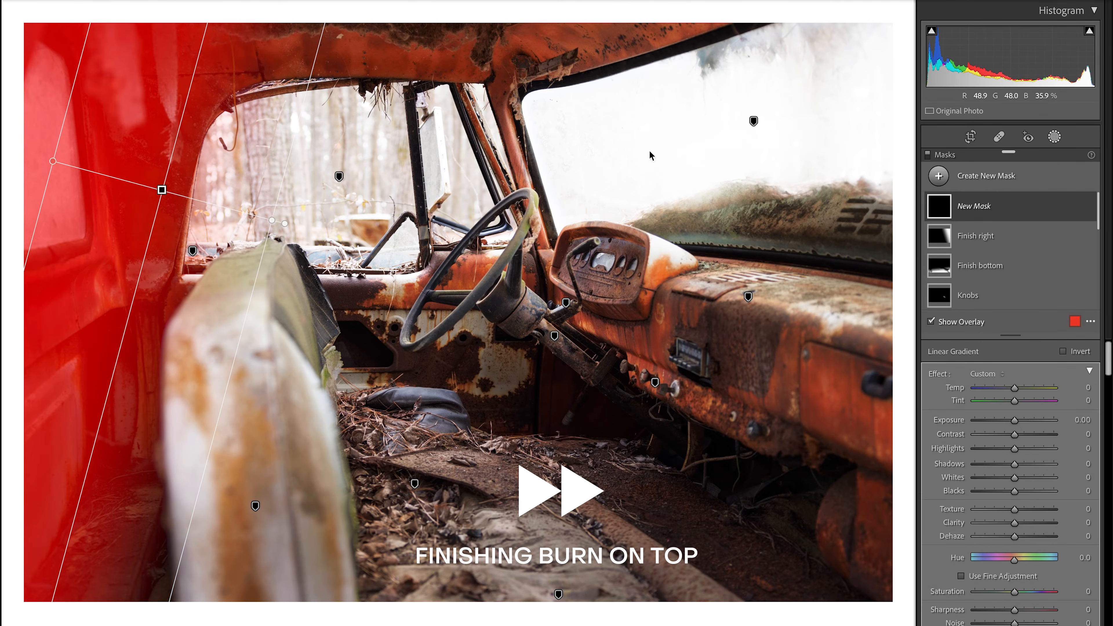
pyautogui.moveTo(1015, 420); pyautogui.dragTo(1013, 420)
# - Intersect the left-edge gradient mask with a luminance range that protects the darkest tones, widening its falloff
pyautogui.rightClick(1037, 208)
pyautogui.moveTo(1024, 234)
pyautogui.click(960, 339)
pyautogui.moveTo(954, 374); pyautogui.dragTo(994, 374)
pyautogui.moveTo(993, 385); pyautogui.dragTo(947, 383)
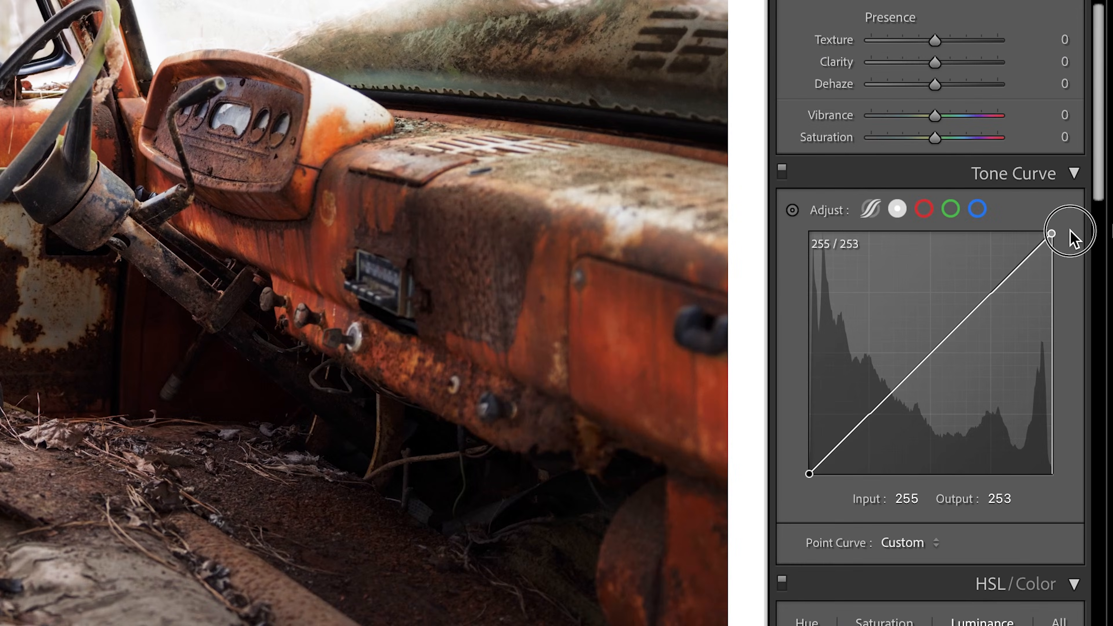
# - Lower the tone curve's white point to output 250 and raise its black point to output 17 for a faded look
pyautogui.moveTo(1072, 236); pyautogui.dragTo(1071, 237)
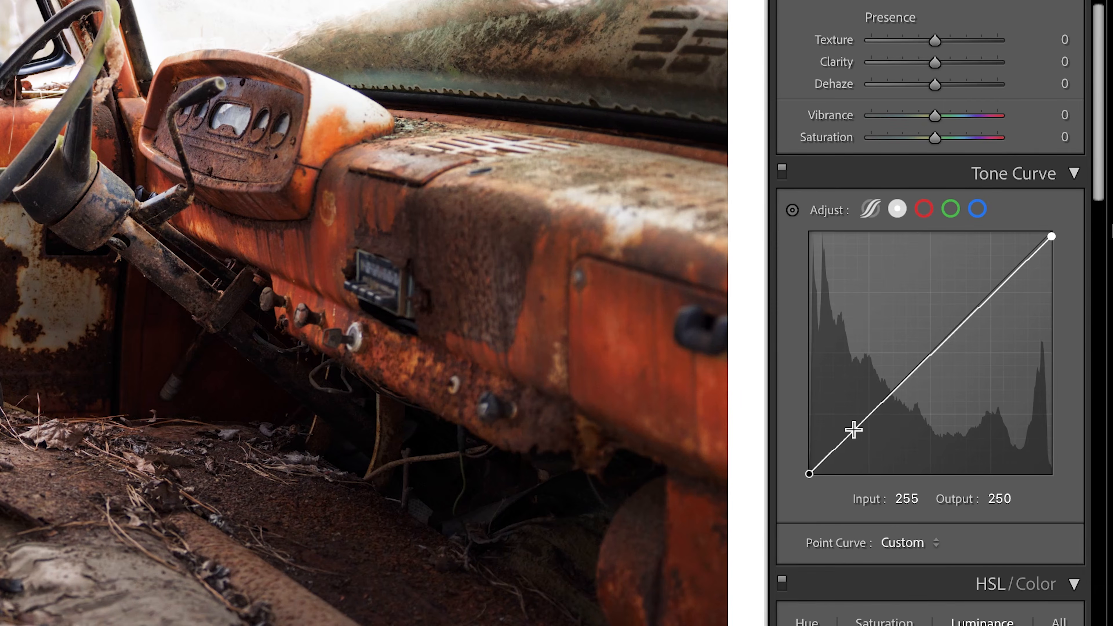
pyautogui.click(810, 473)
pyautogui.moveTo(798, 477); pyautogui.dragTo(797, 463)
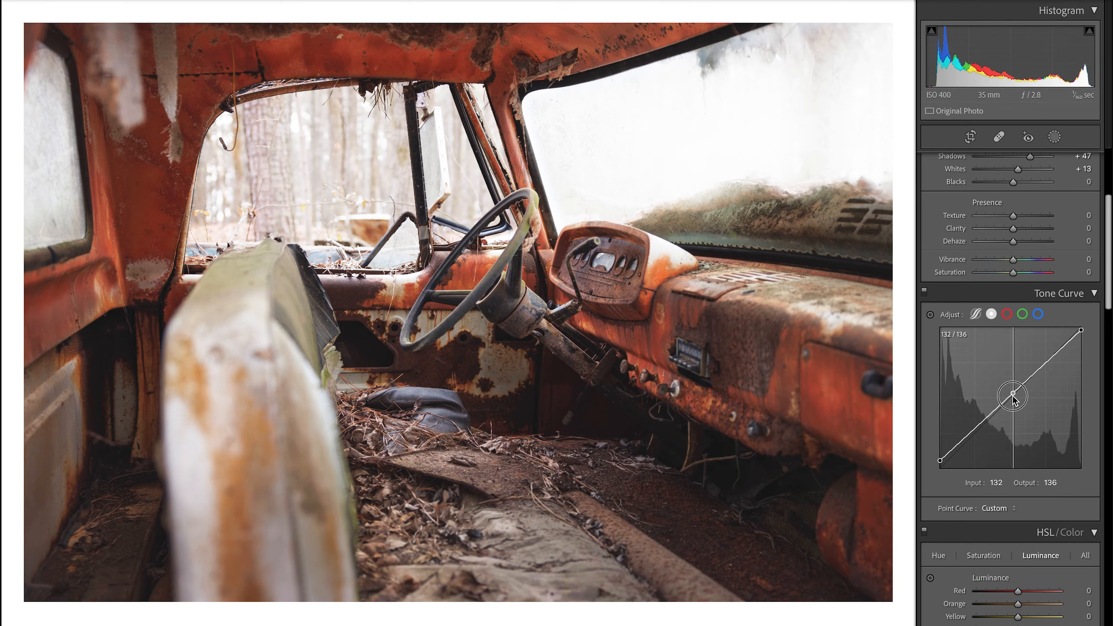
# - Anchor the tone curve's midpoint at 128/127, pull the shadows down with two lower points, and compare the photo without and with the curve
pyautogui.click(932, 354)
pyautogui.moveTo(1012, 398); pyautogui.dragTo(1012, 402)
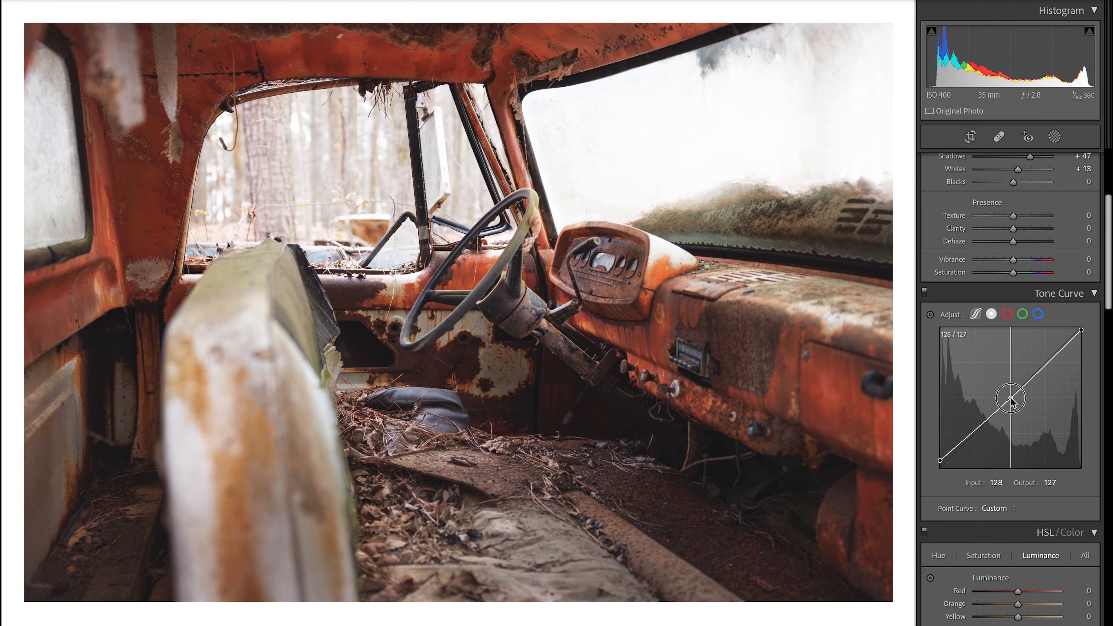
pyautogui.click(976, 434)
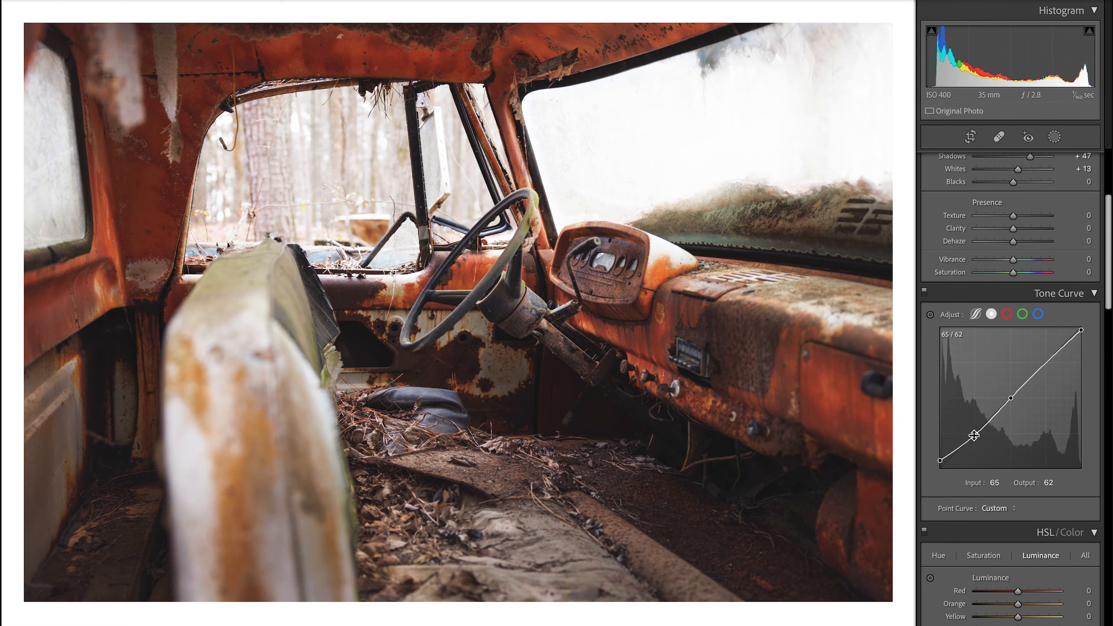
pyautogui.moveTo(961, 448); pyautogui.dragTo(959, 450)
pyautogui.click(924, 293)
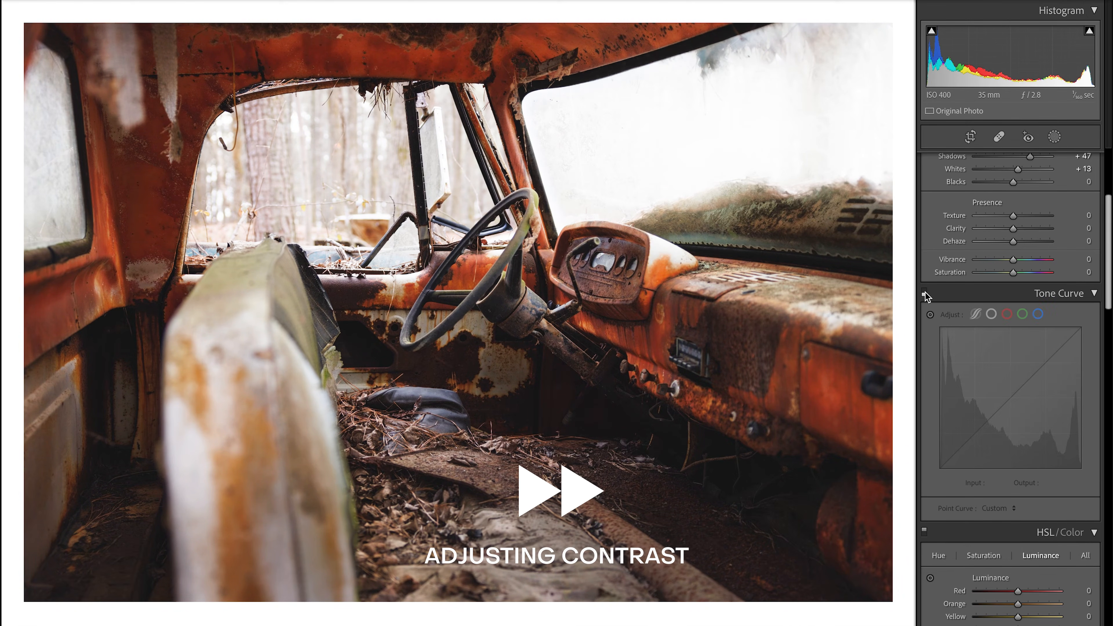
pyautogui.click(925, 293)
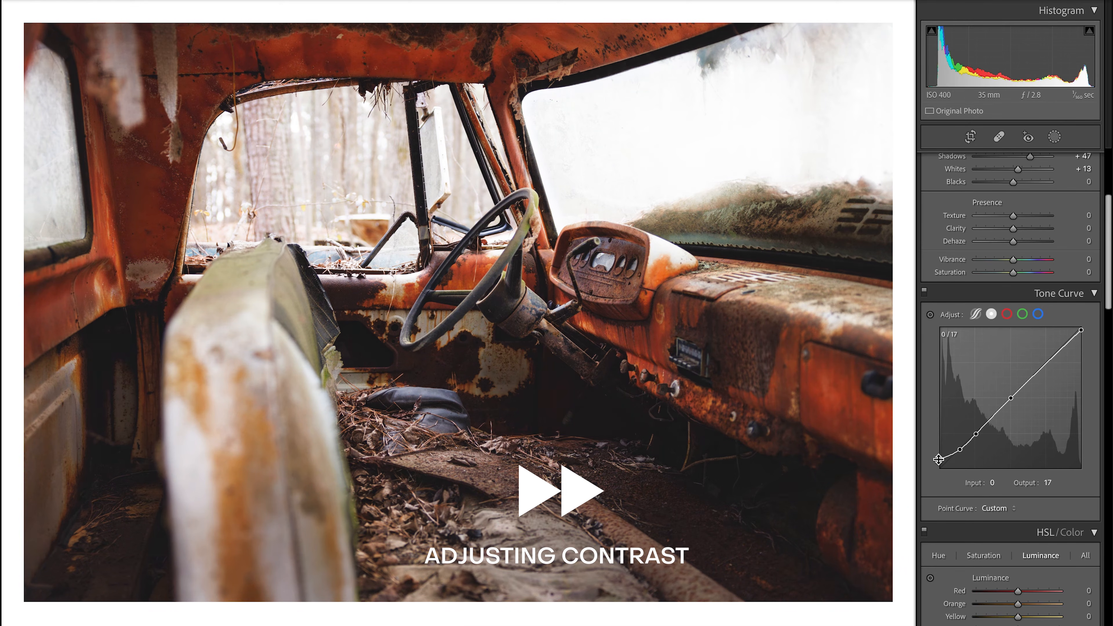